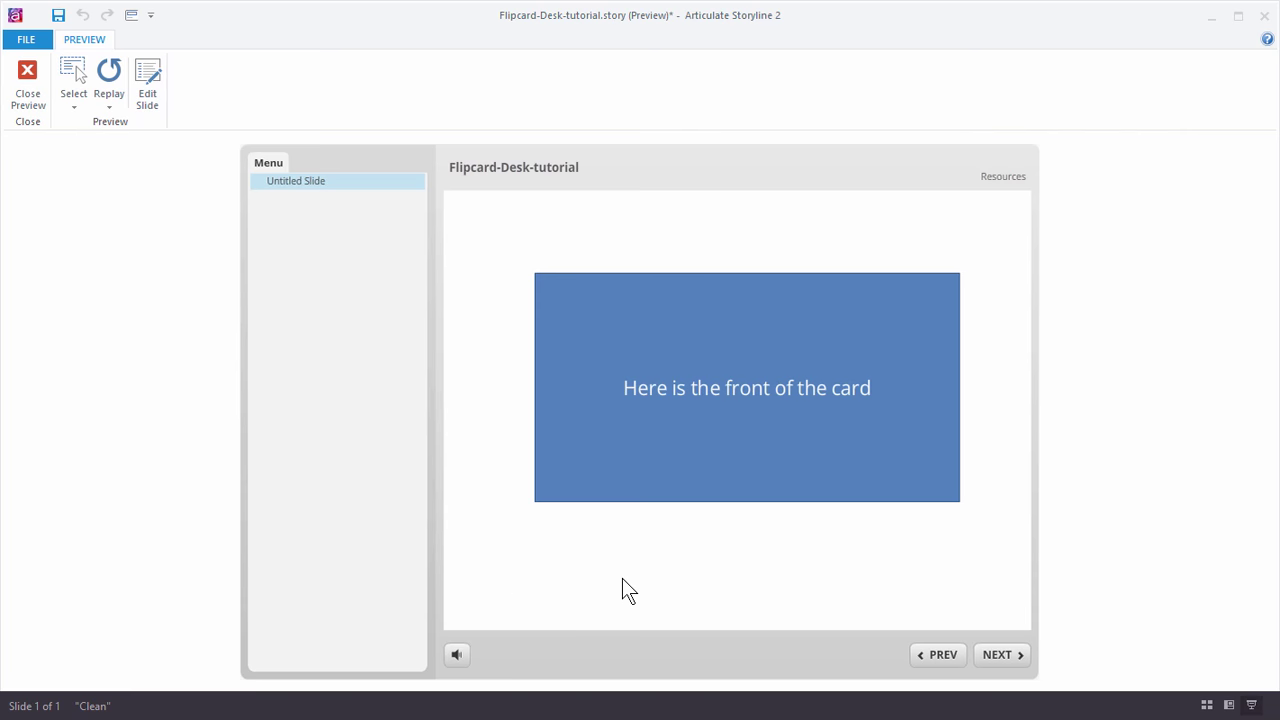
Step: Replay the slide preview, flip the card to check its behaviour, and close the preview
click(110, 72)
click(810, 440)
mouse_move(809, 495)
click(32, 92)
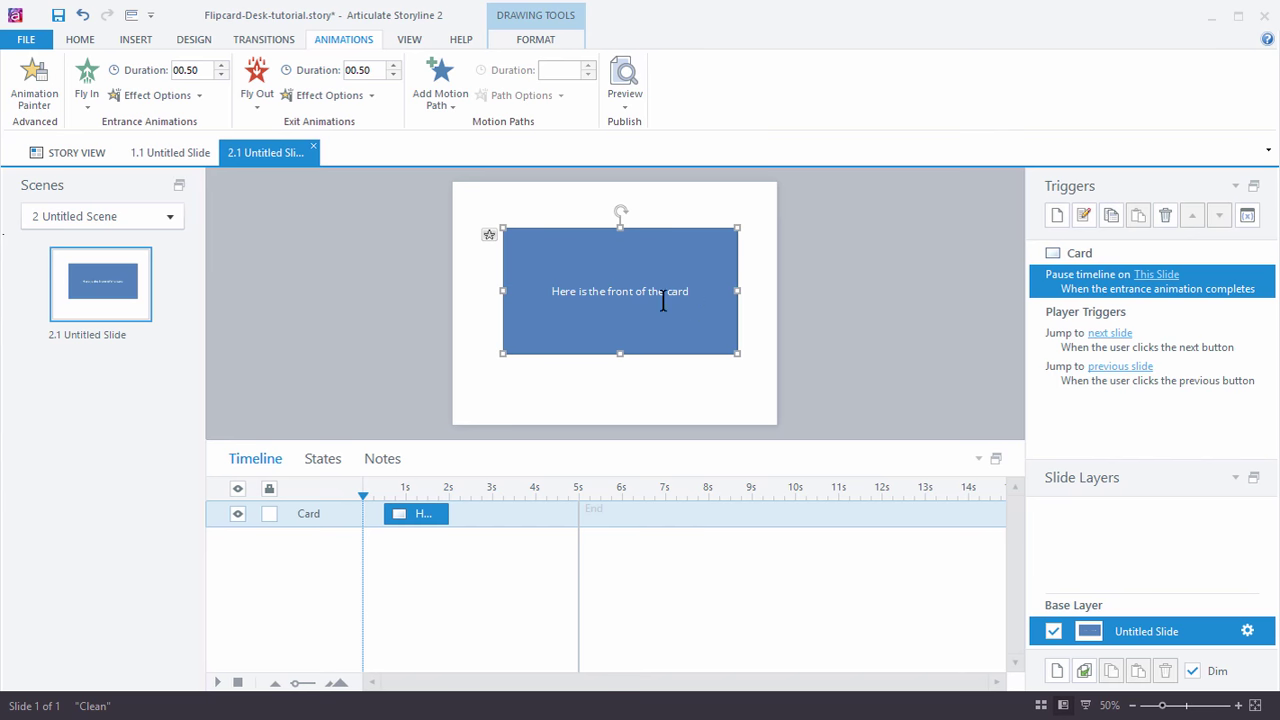
Step: Add a rectangular button about 112 × 56 px below the card's lower-right corner and label it "Continue"
click(130, 40)
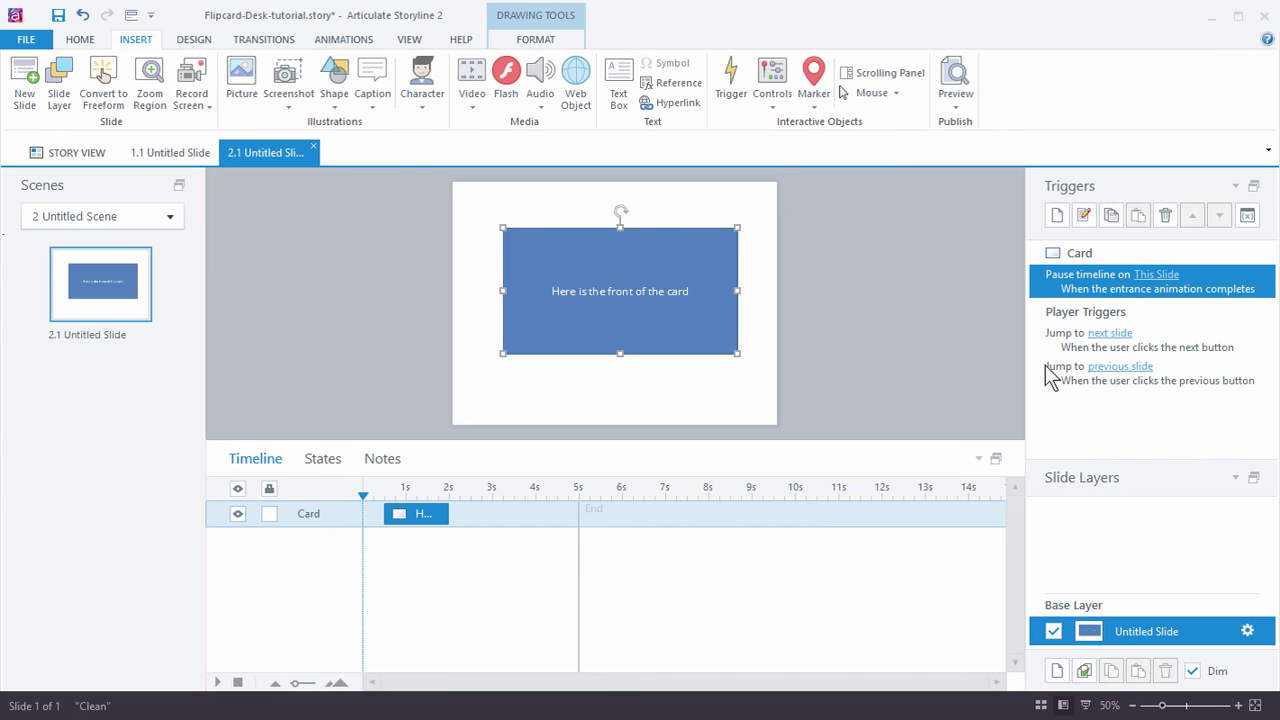
click(774, 107)
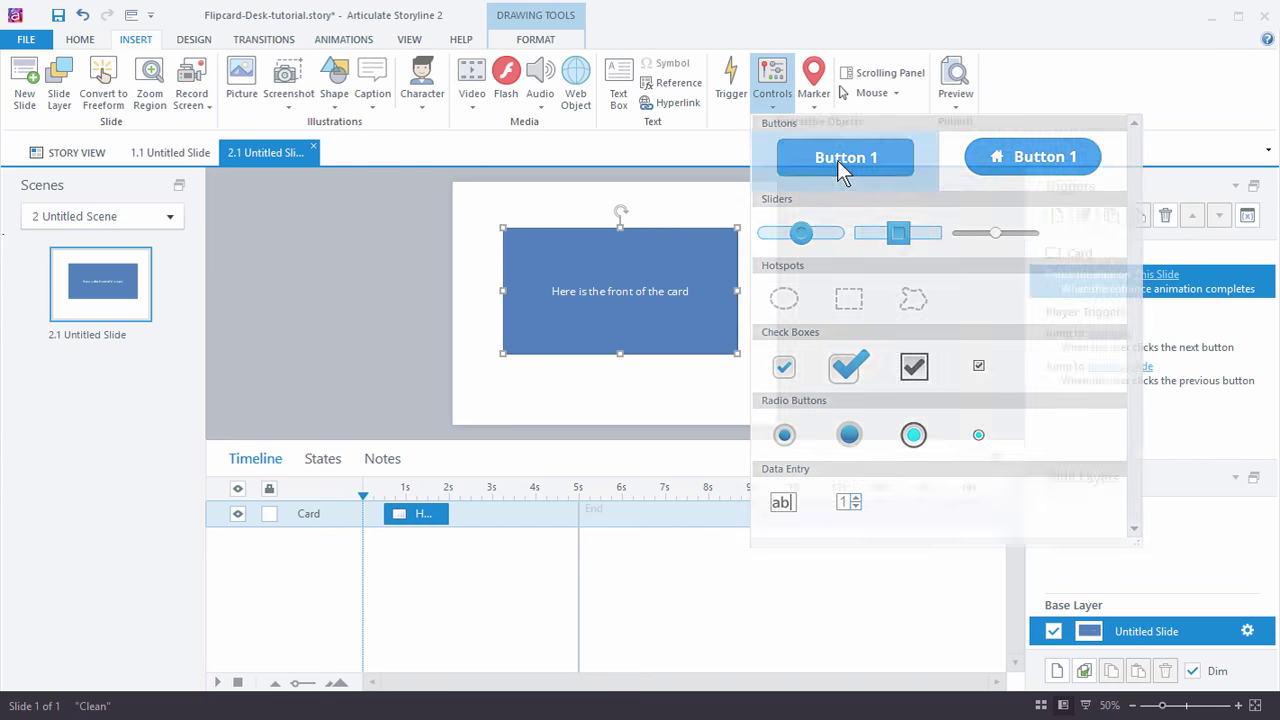
click(840, 158)
drag(704, 381, 755, 405)
text(C)
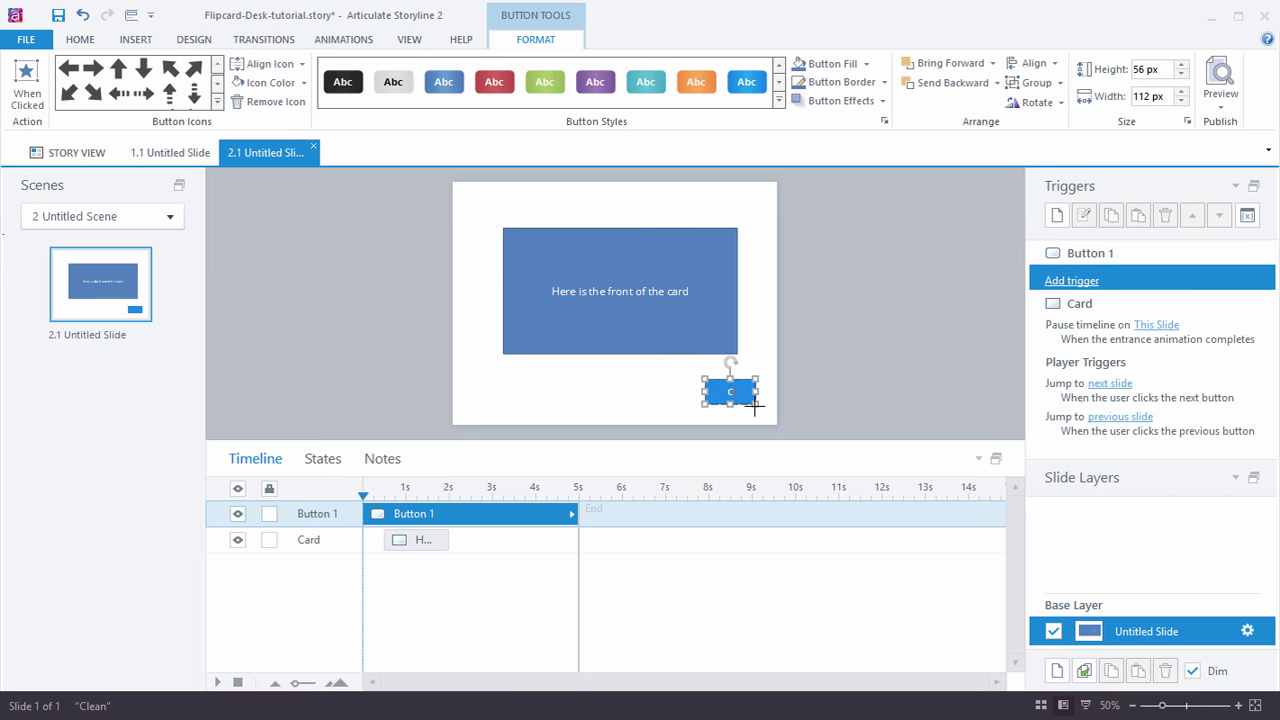
text(ontinue)
Step: Rename the button object "Btn Continue" and place it beneath Card in the timeline's stacking order
double_click(319, 513)
text(BtnContinue)
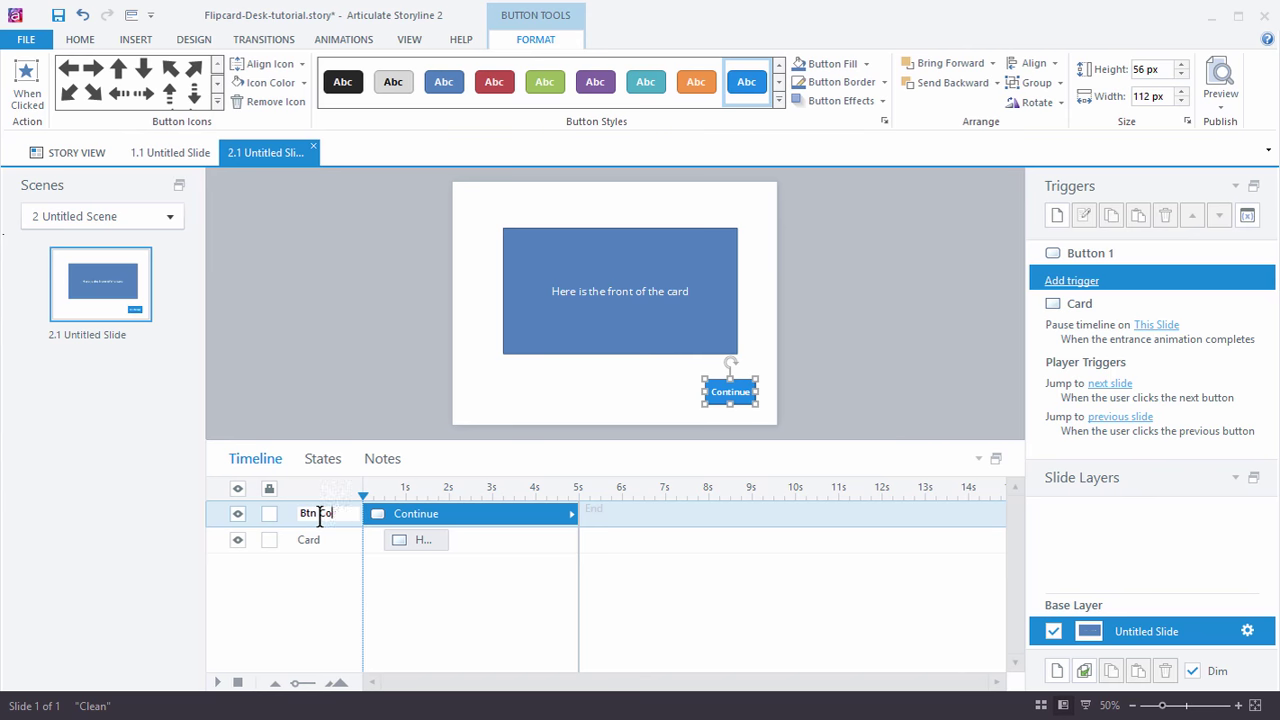
click(391, 435)
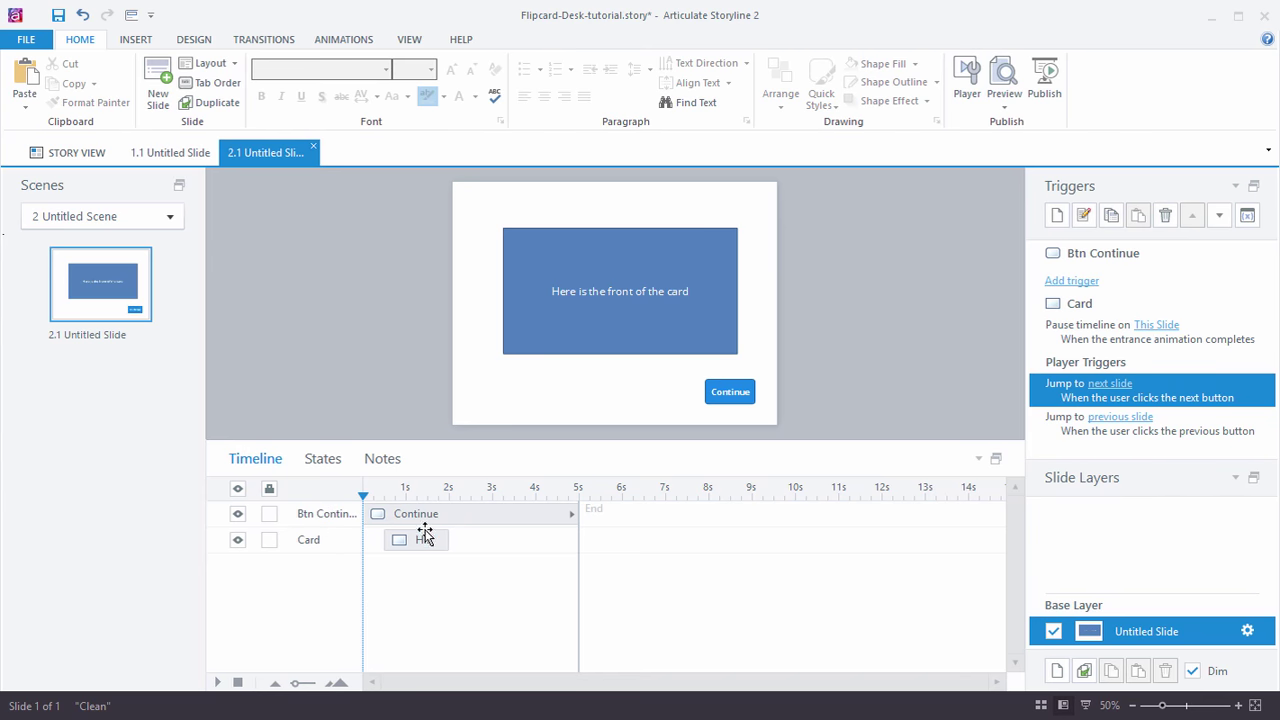
drag(424, 520, 420, 540)
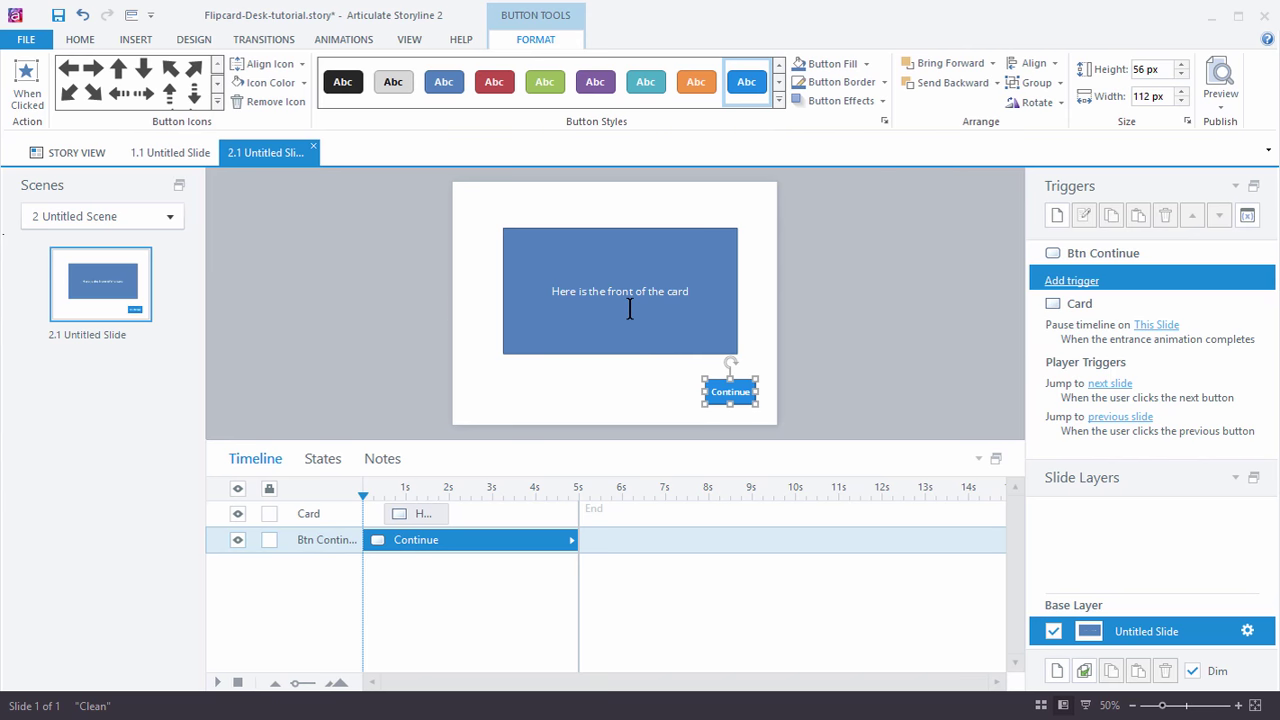
Step: Create a trigger that resumes the timeline of This Slide when the user clicks Btn Continue
click(1056, 216)
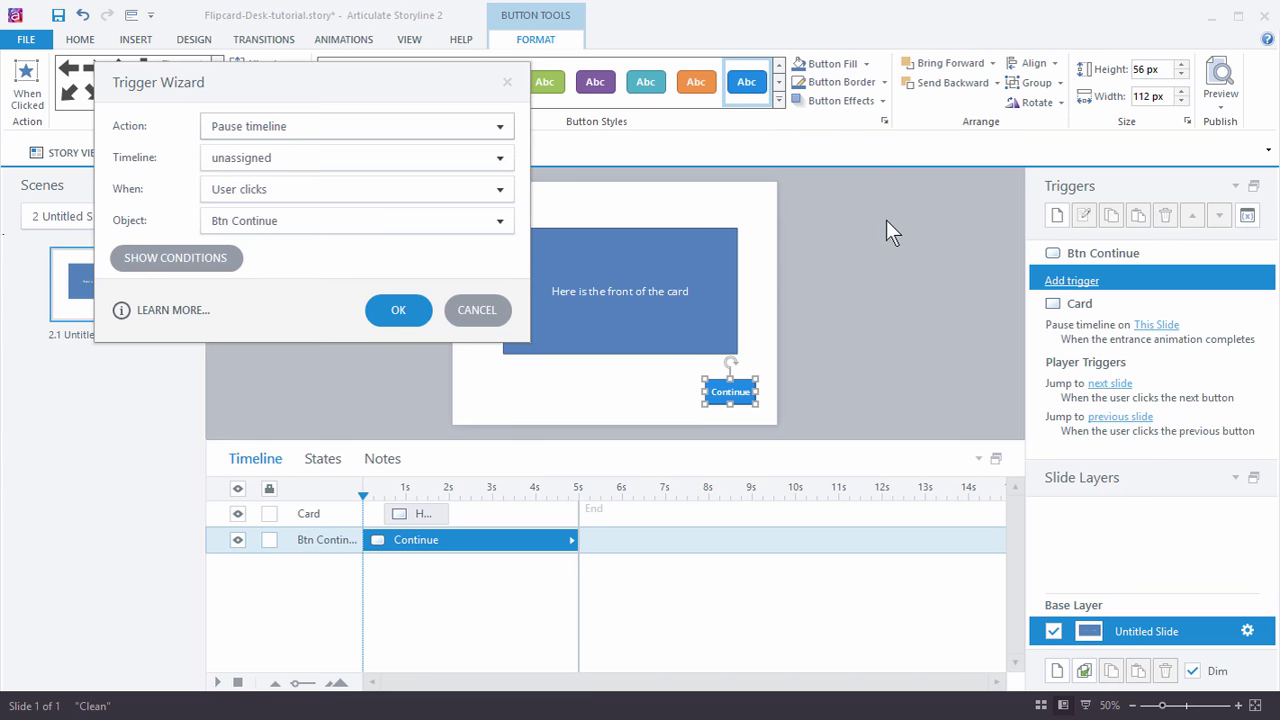
click(406, 130)
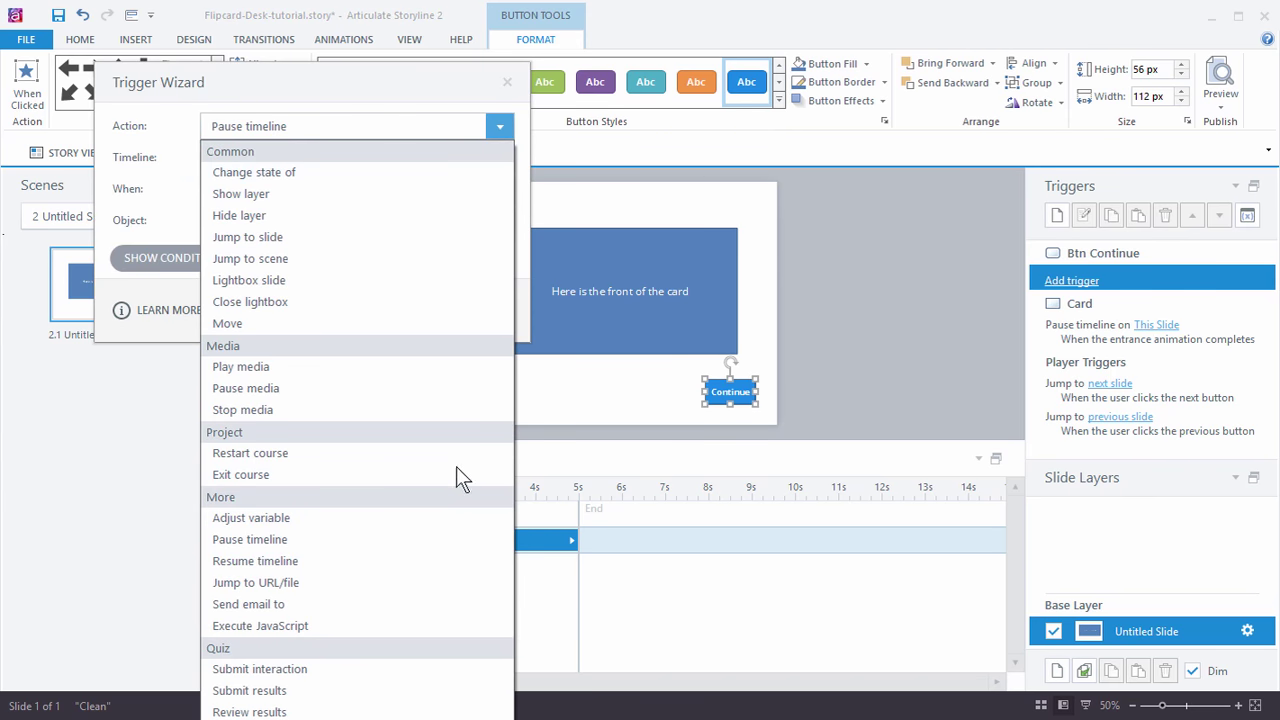
click(300, 561)
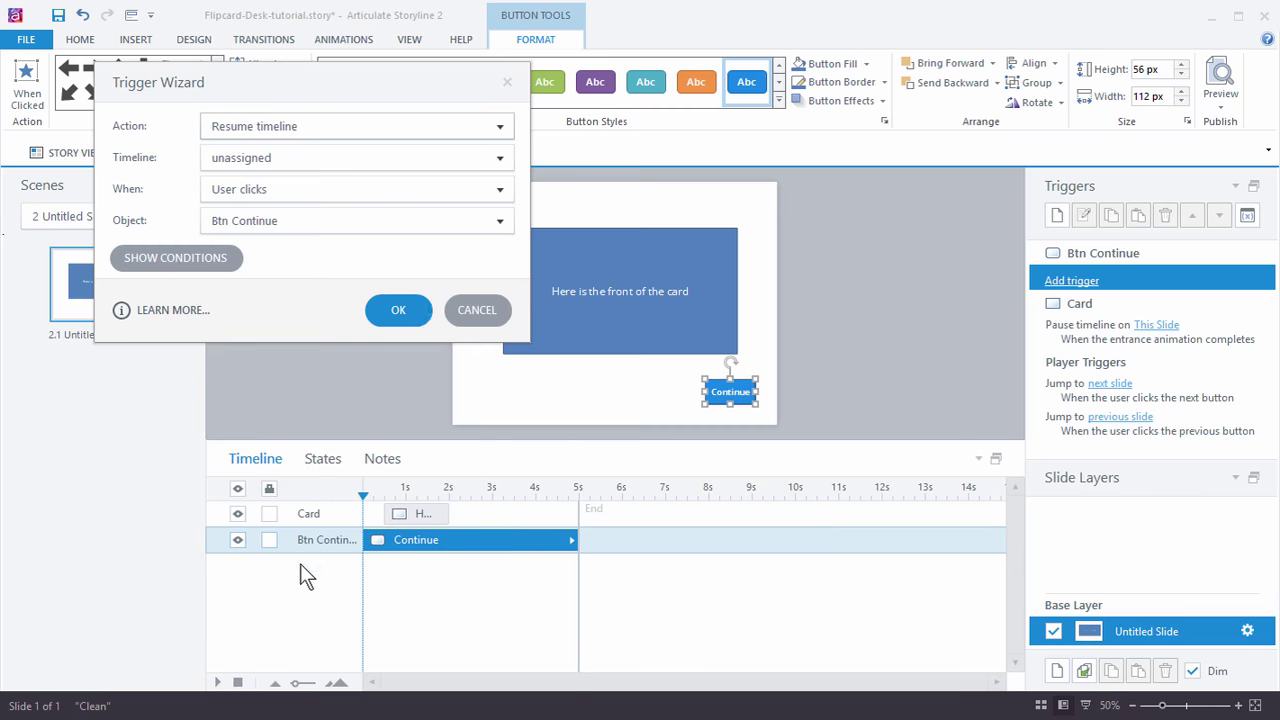
click(232, 160)
click(238, 204)
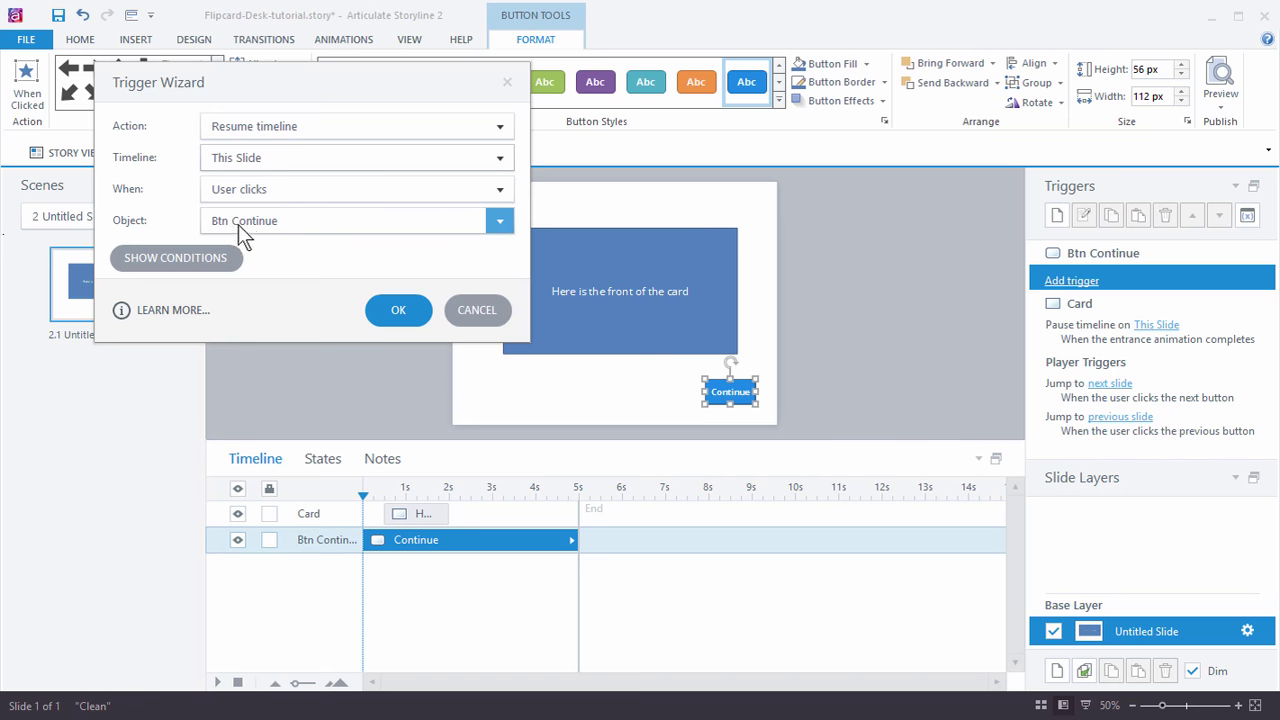
click(398, 311)
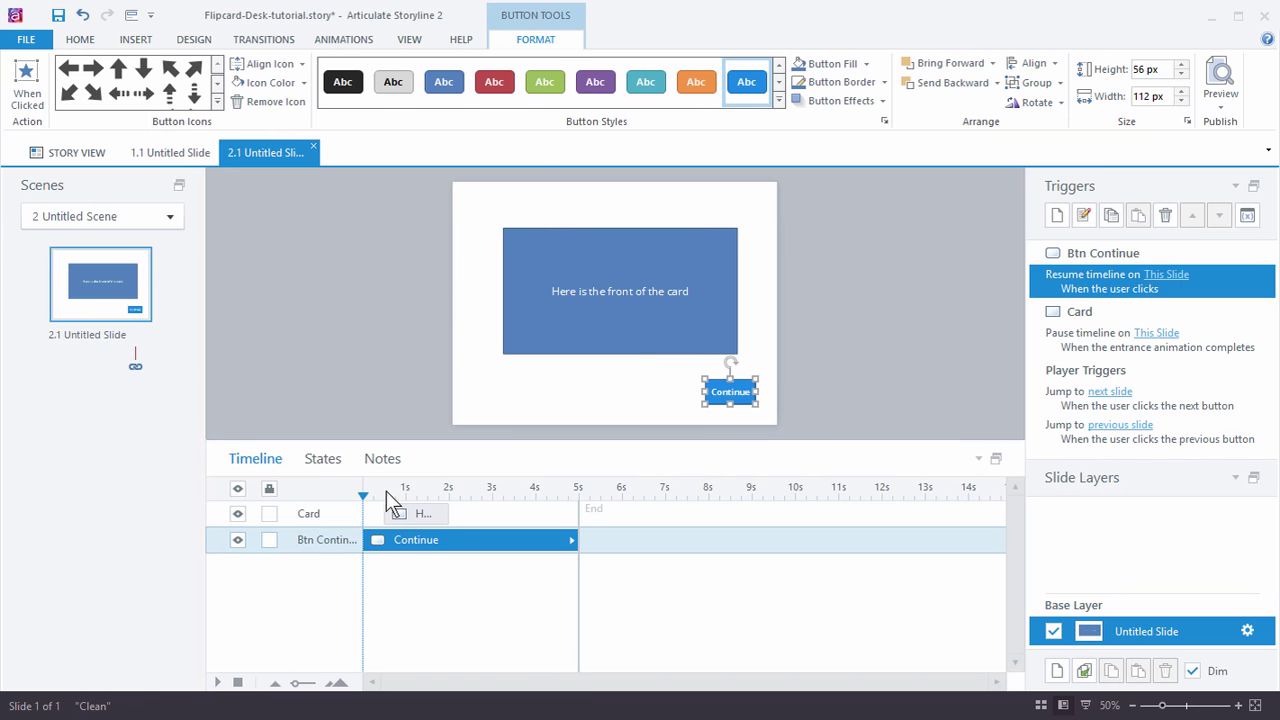
Step: Preview this slide, test the Continue button on the card, and close the preview
click(1220, 106)
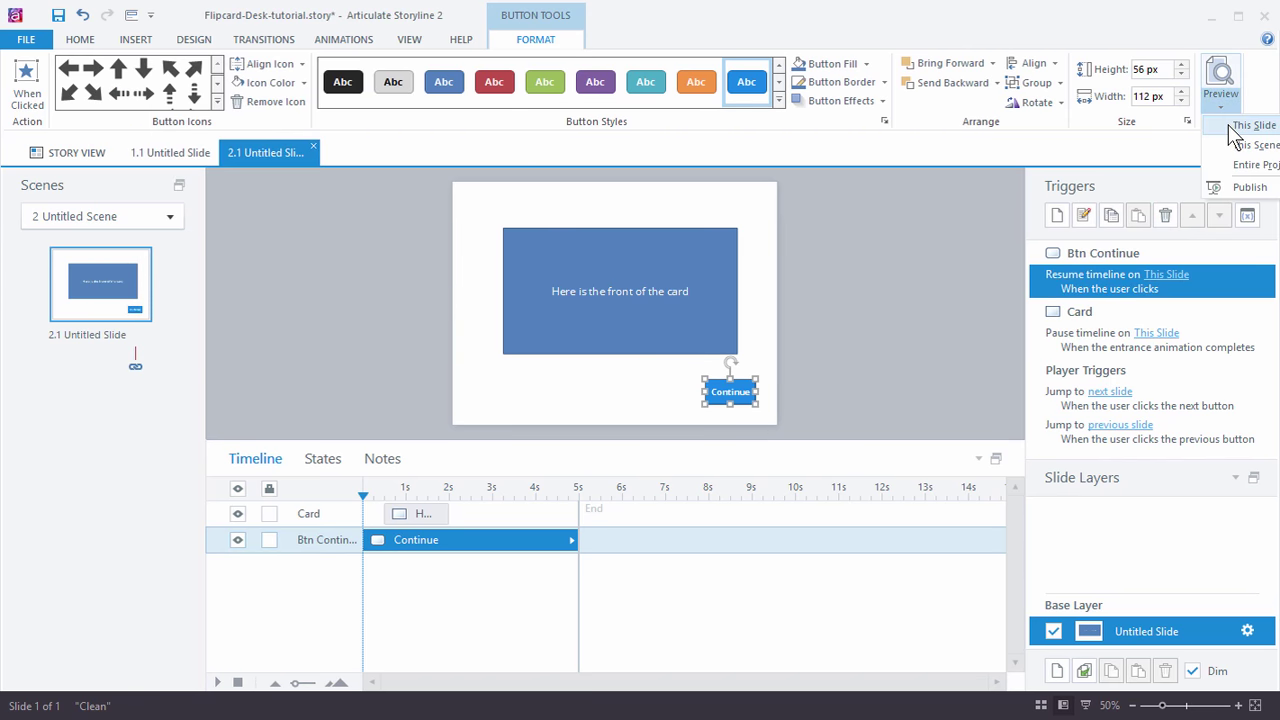
click(1230, 124)
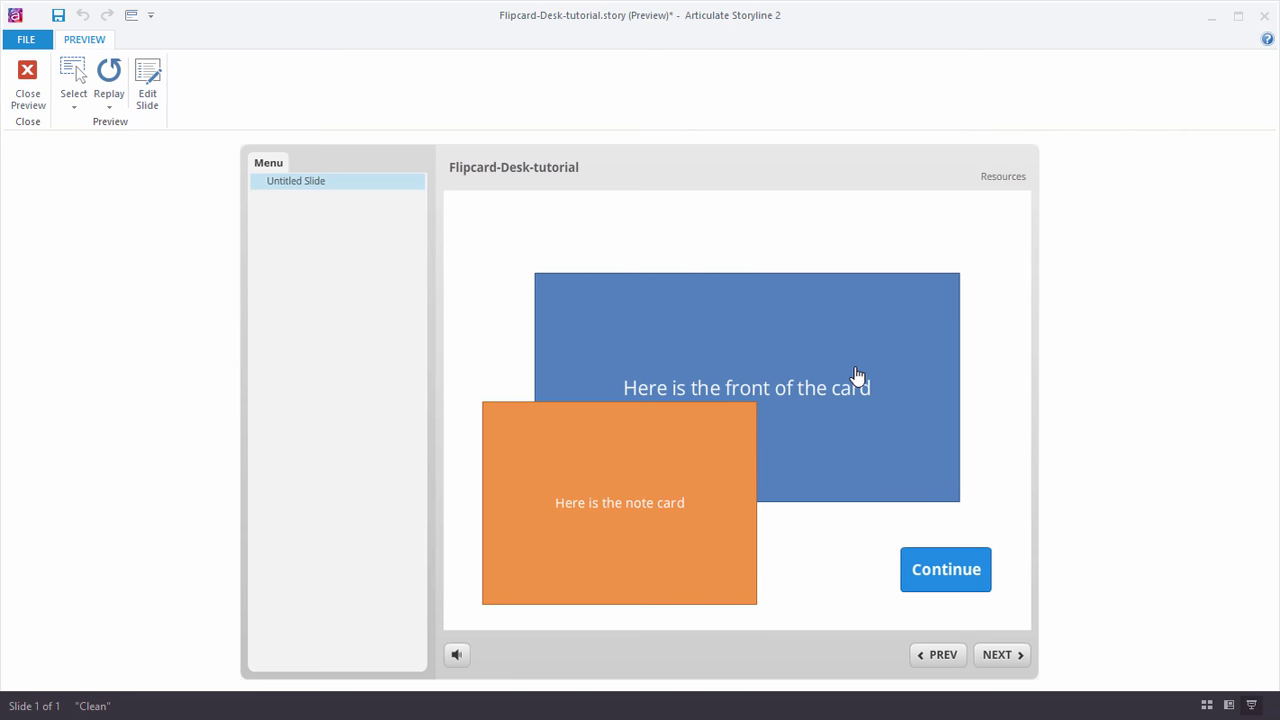
click(948, 572)
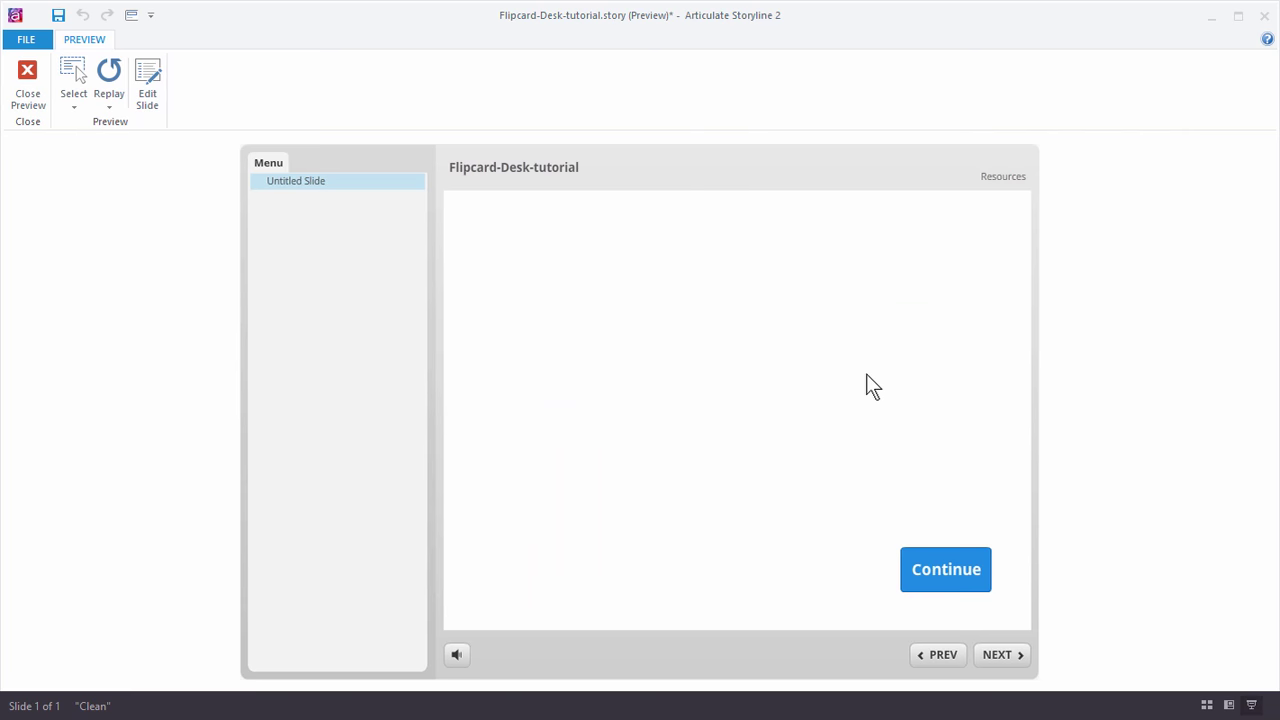
click(36, 80)
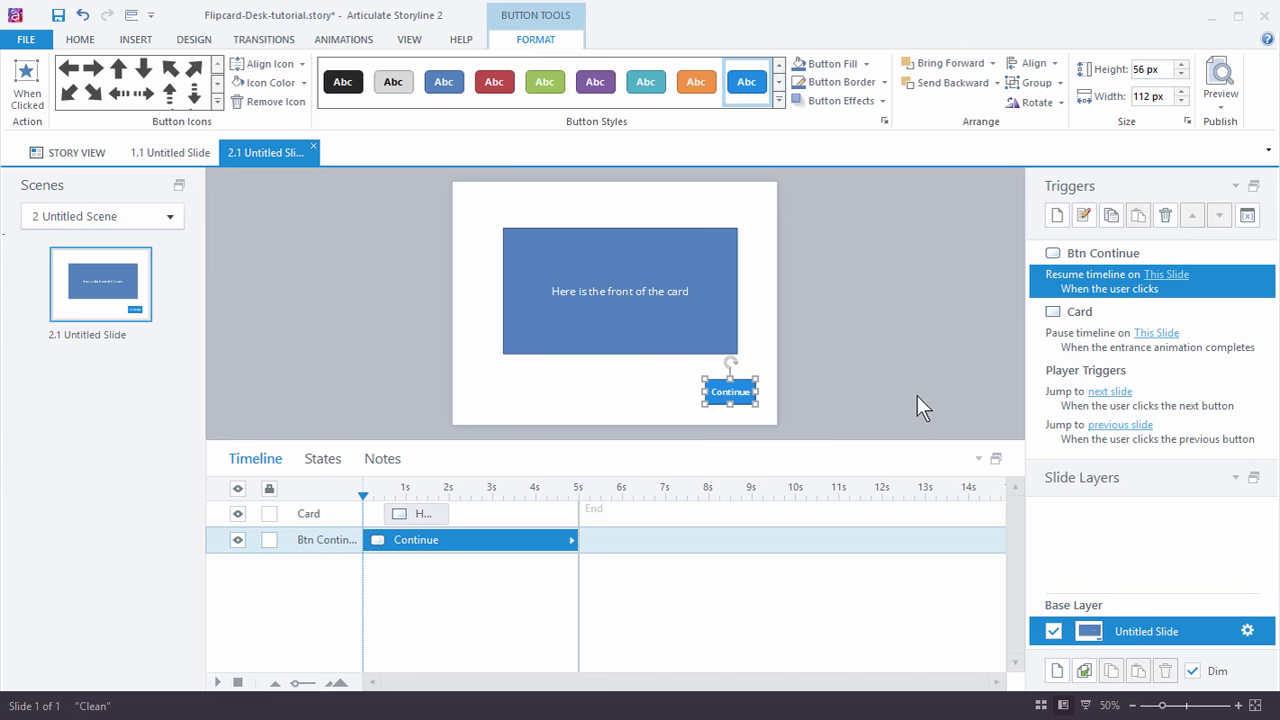
Step: Duplicate the card and shift the copy's timeline bar to start at 2 s, right after the original ends
click(880, 365)
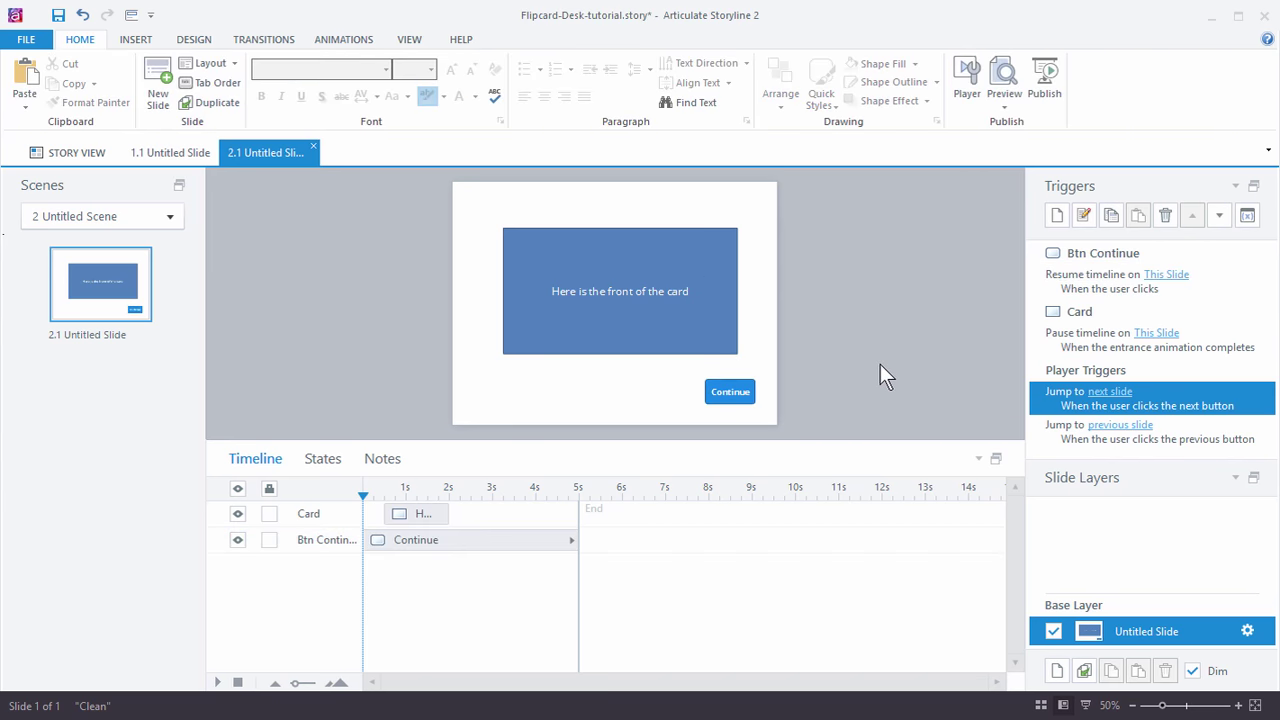
click(621, 345)
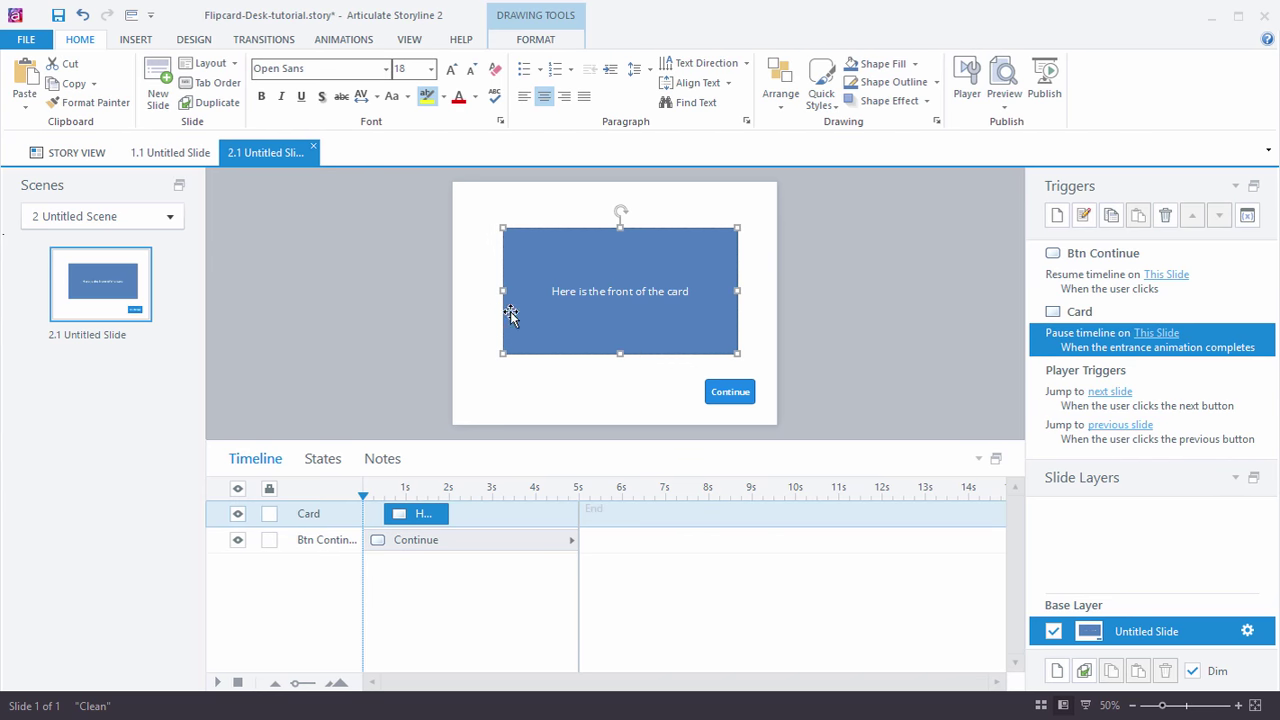
key(ctrl+d)
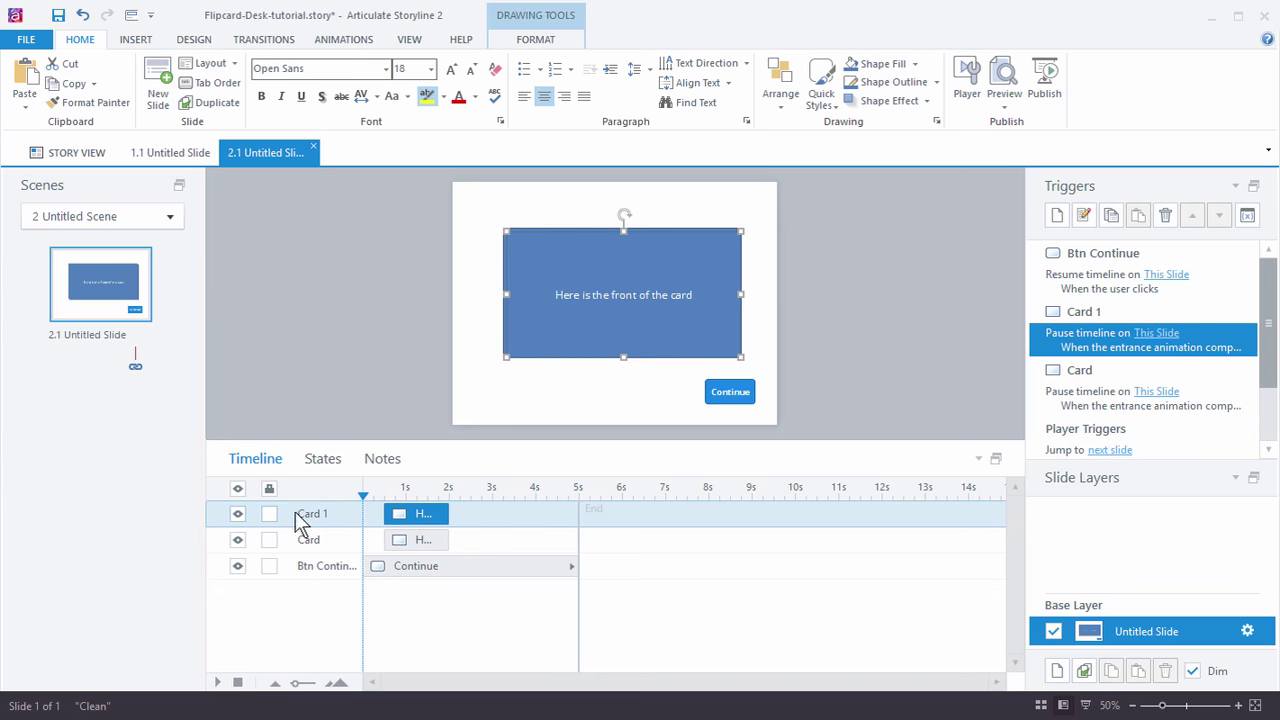
drag(408, 513, 477, 512)
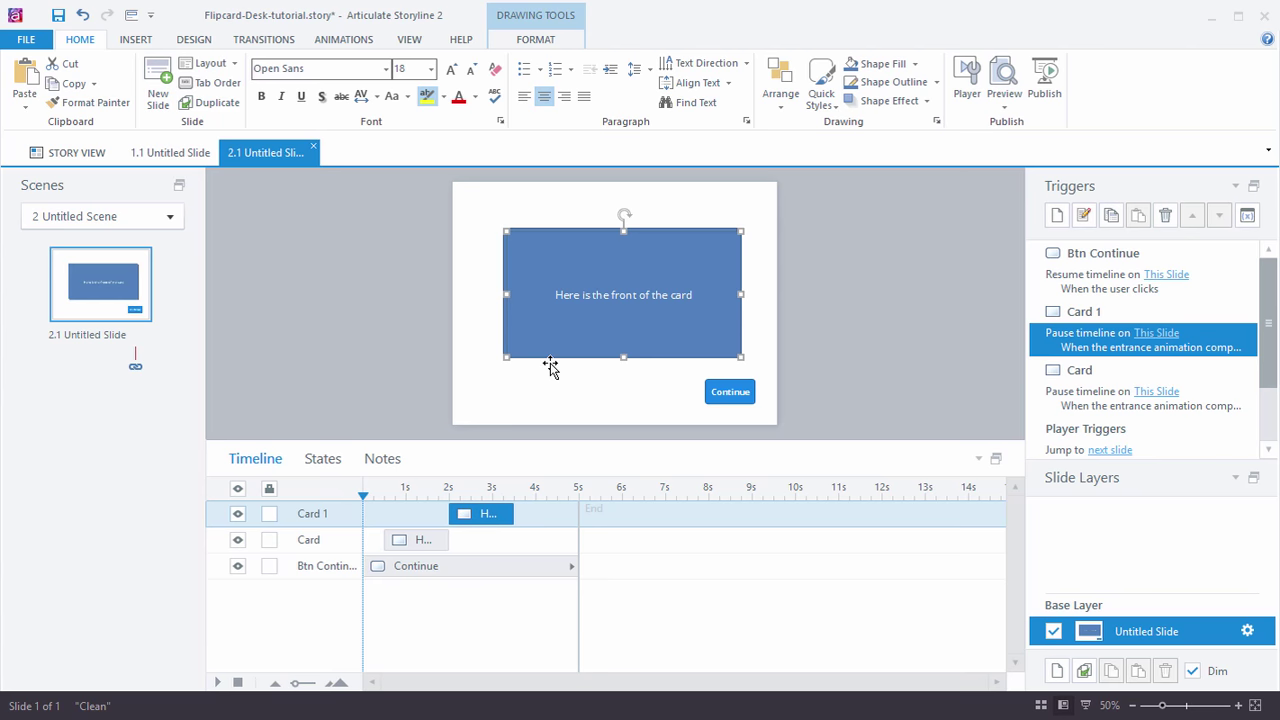
Step: Duplicate the card two more times, with timeline bars starting at 3.5 s and 5 s, and extend the slide to 9.5 s
key(ctrl+d)
drag(474, 521, 538, 517)
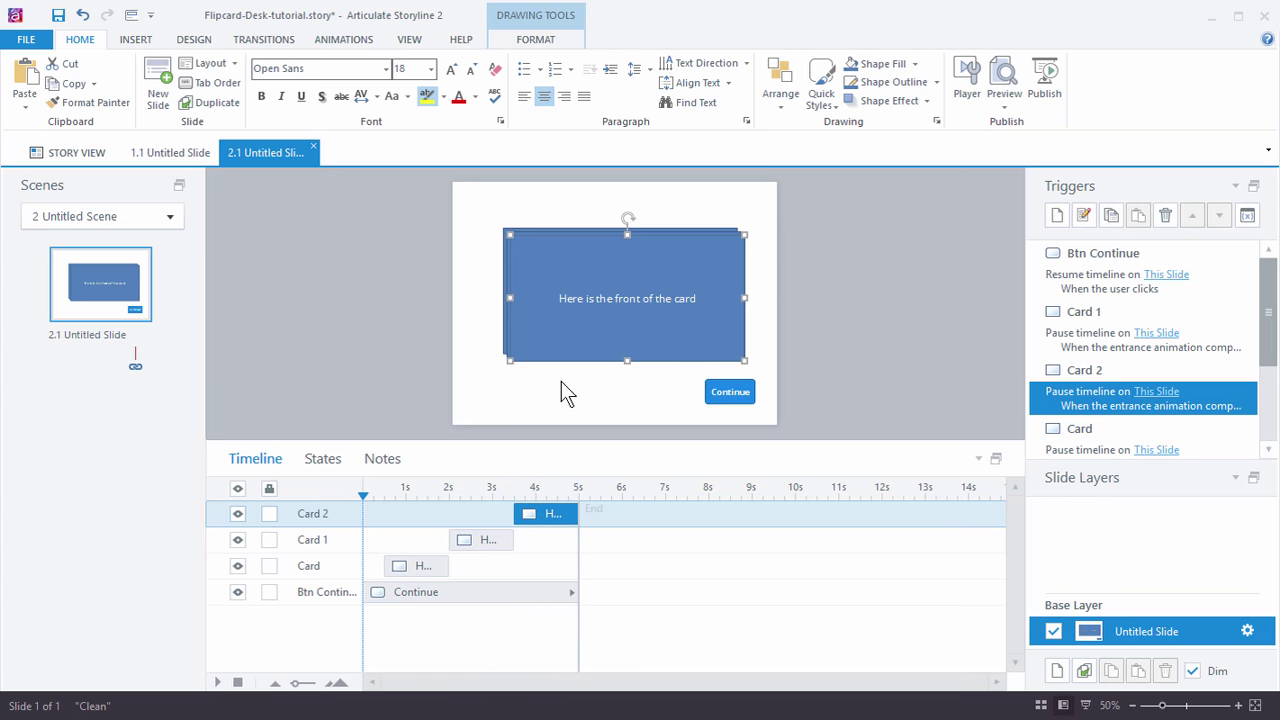
key(ctrl+d)
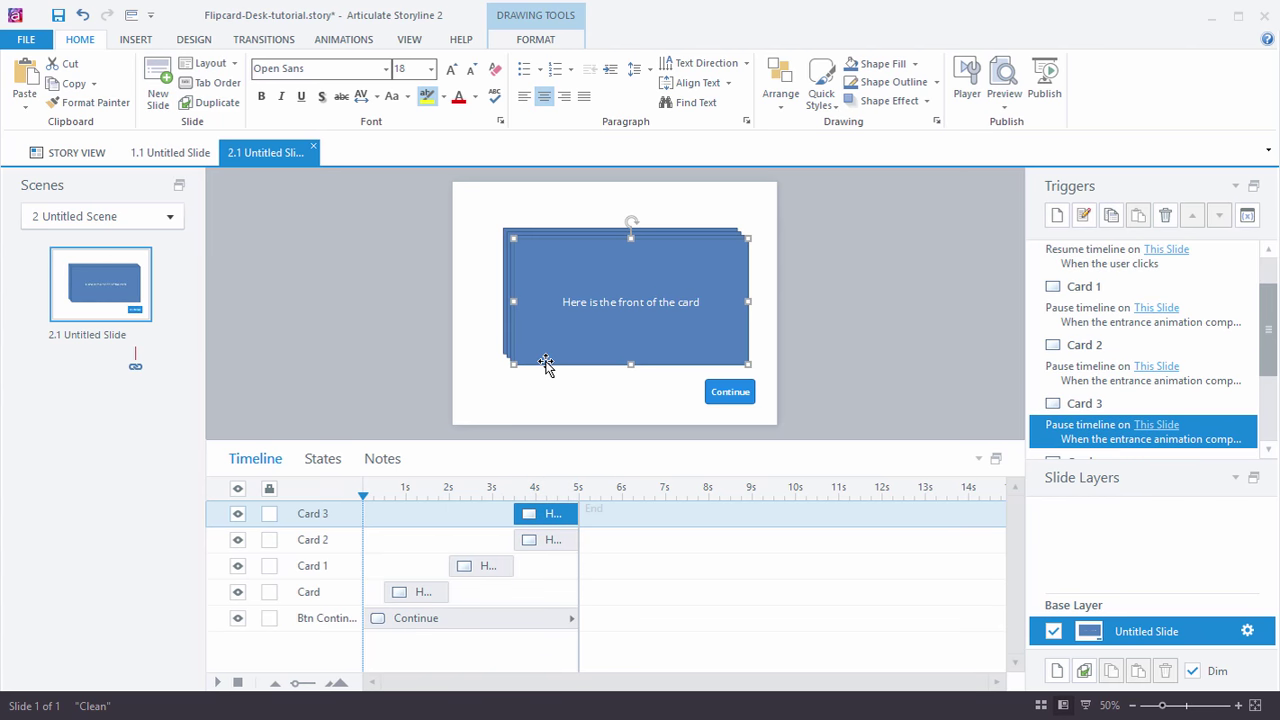
mouse_move(541, 518)
mouse_down()
mouse_move(615, 524)
mouse_move(604, 528)
mouse_move(709, 563)
mouse_move(771, 531)
mouse_up()
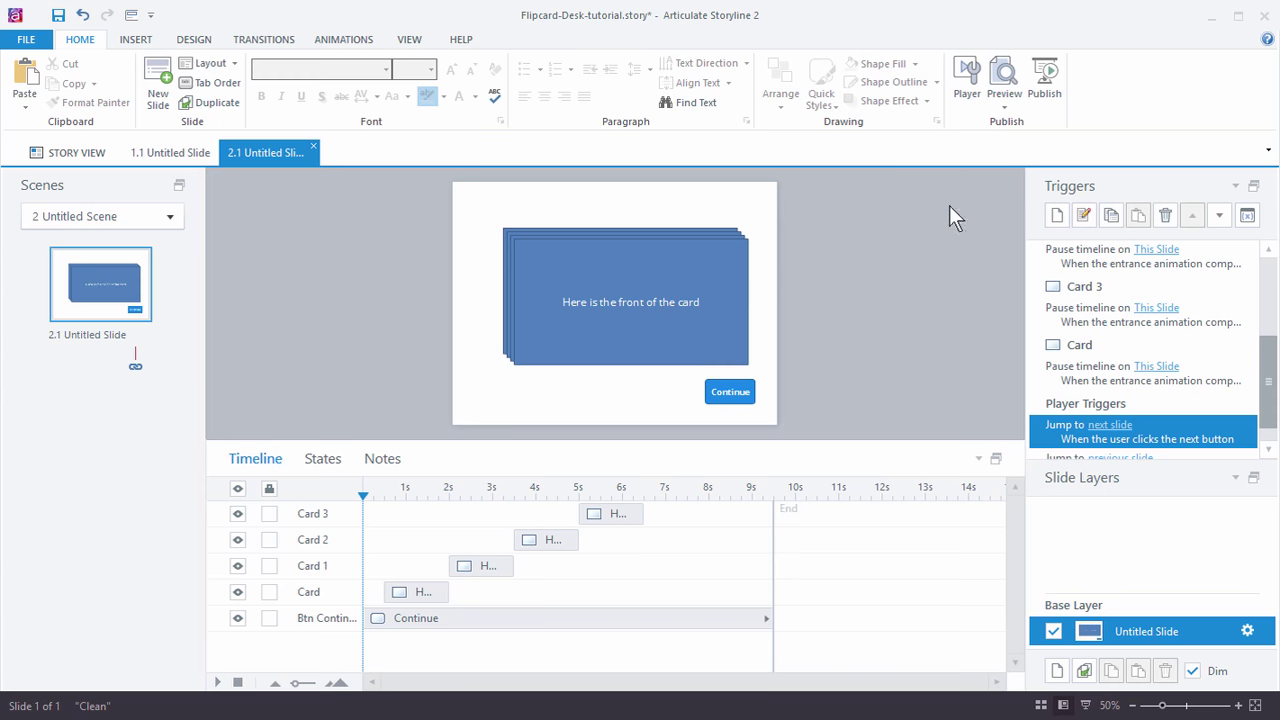
Step: Preview this slide, flip the cards and advance through them with Continue, and close the preview
click(1005, 100)
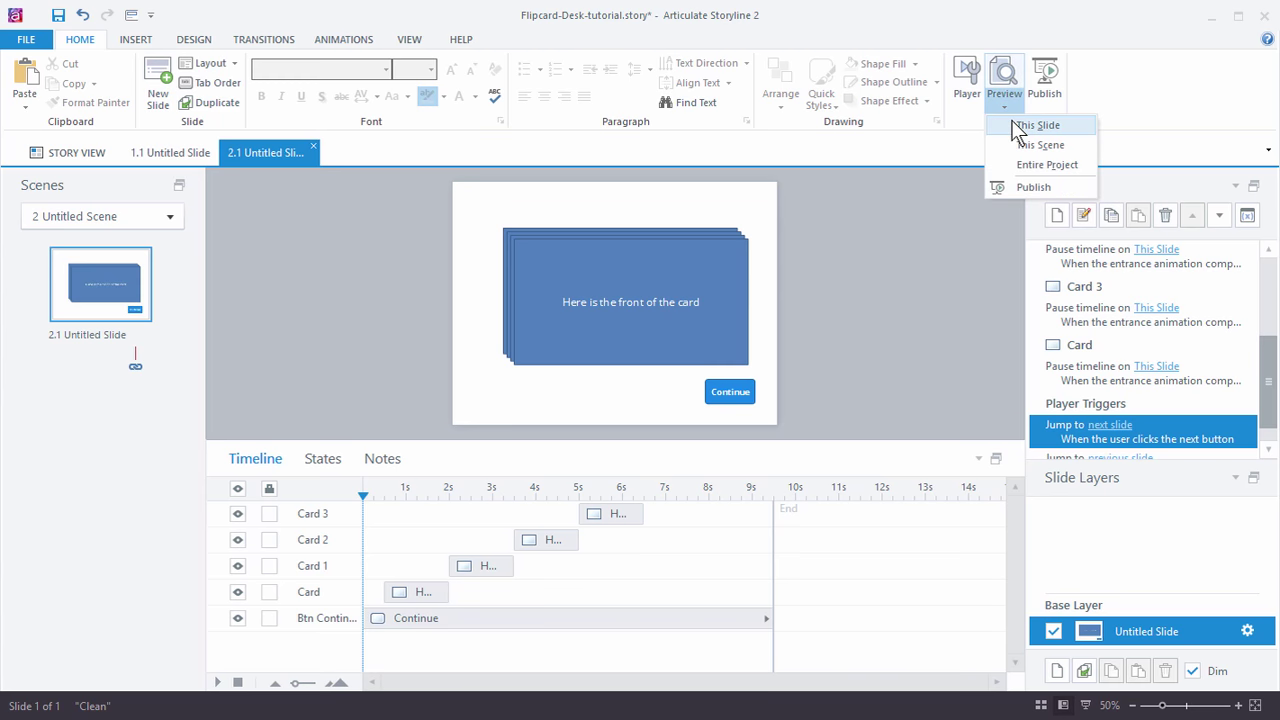
click(1036, 125)
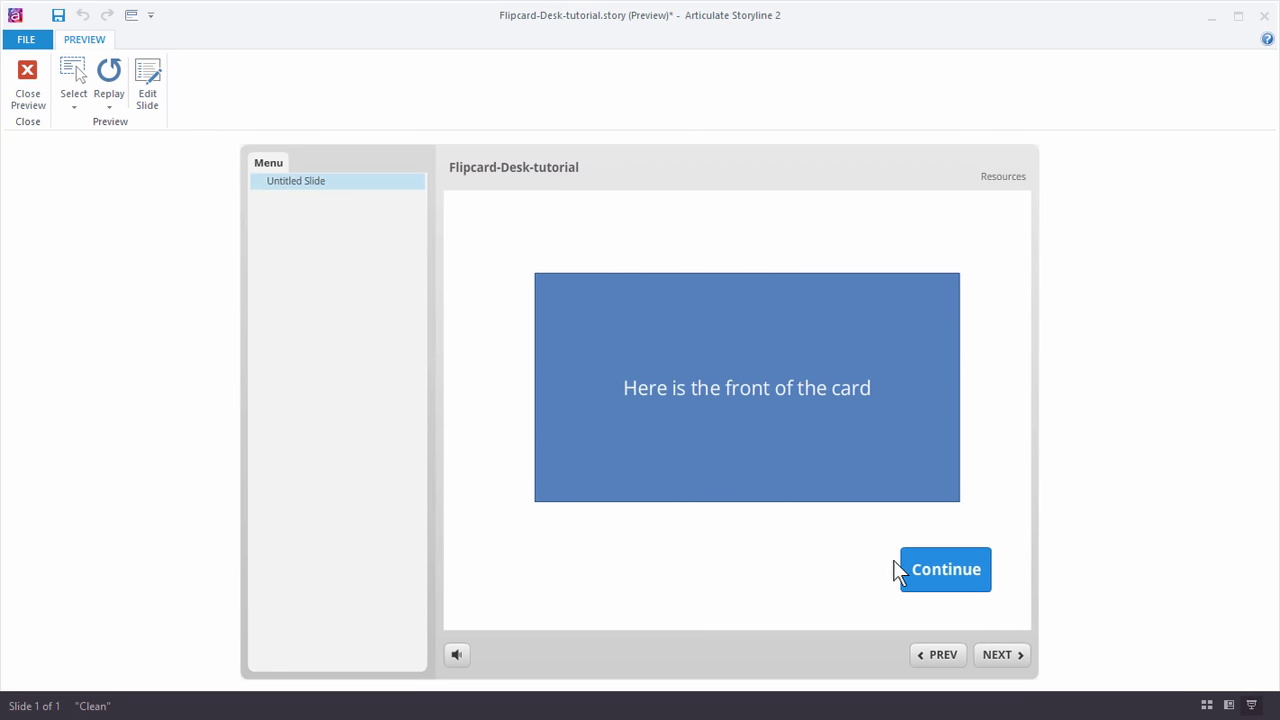
click(829, 429)
click(827, 453)
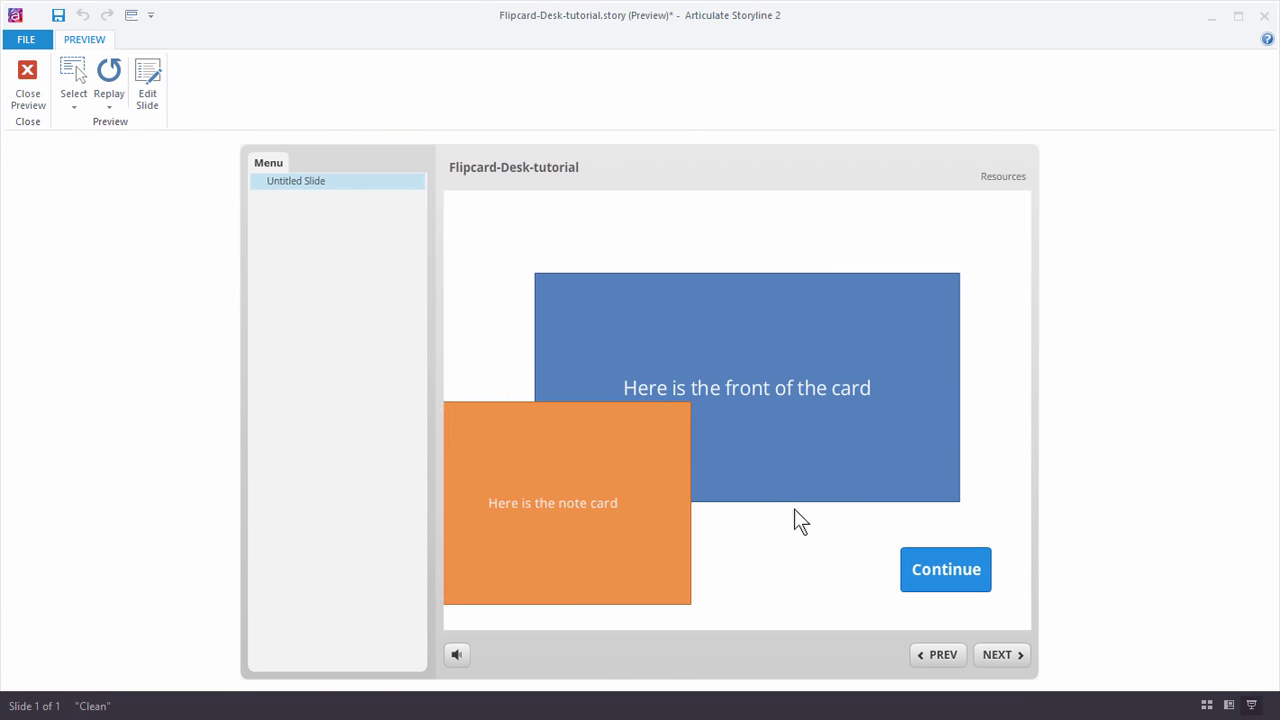
click(826, 449)
click(966, 586)
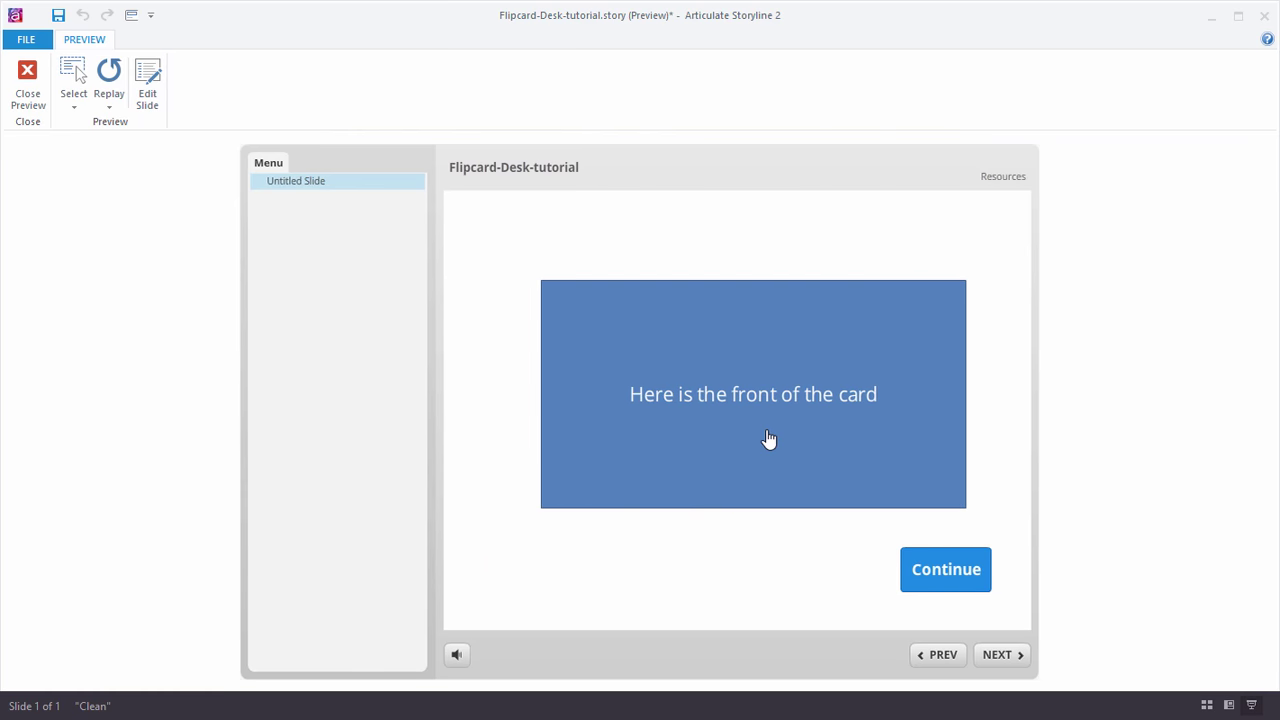
click(768, 440)
click(816, 470)
click(938, 570)
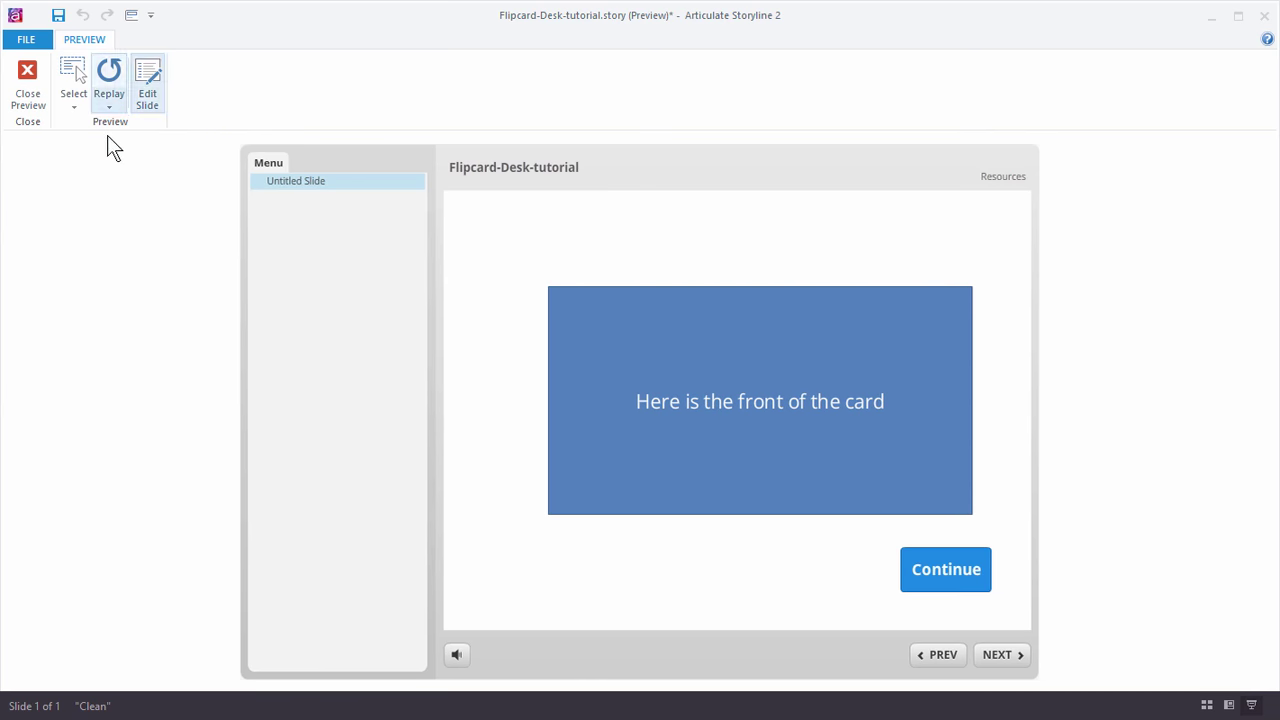
click(33, 93)
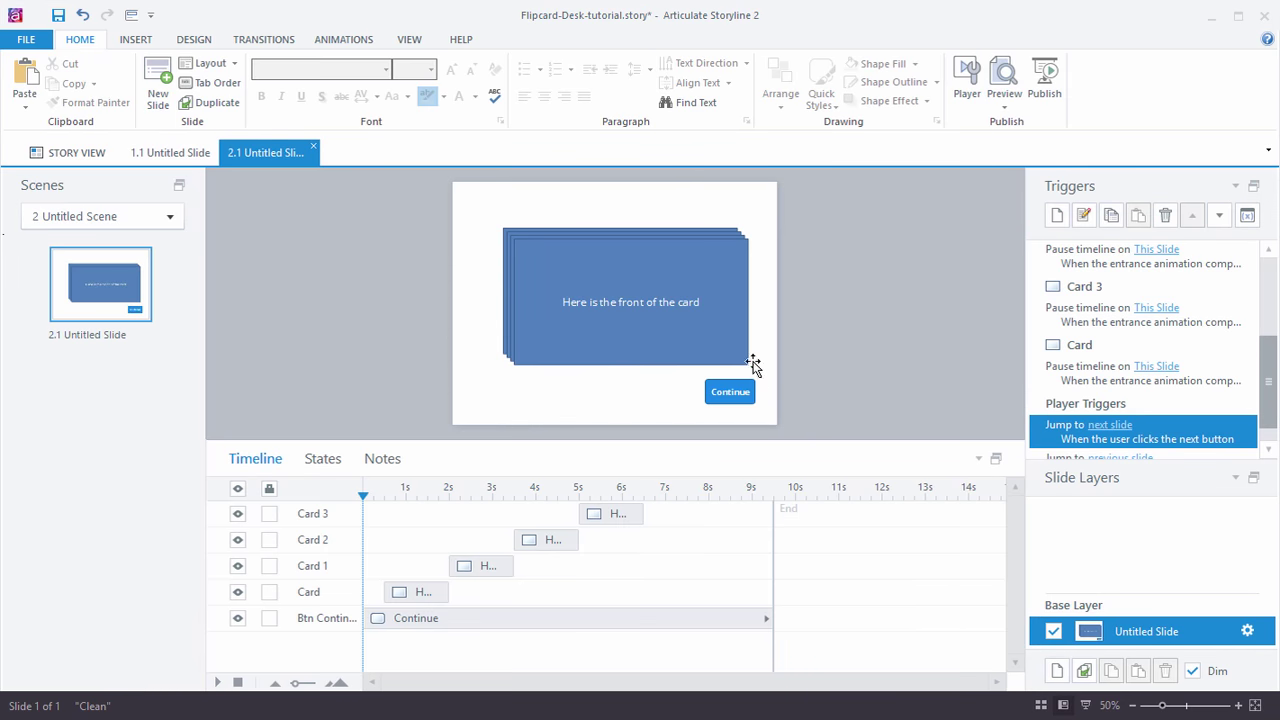
Step: Align the four cards to one another by center and middle, and move the stack slightly up to the slide's horizontal center
drag(392, 204, 778, 382)
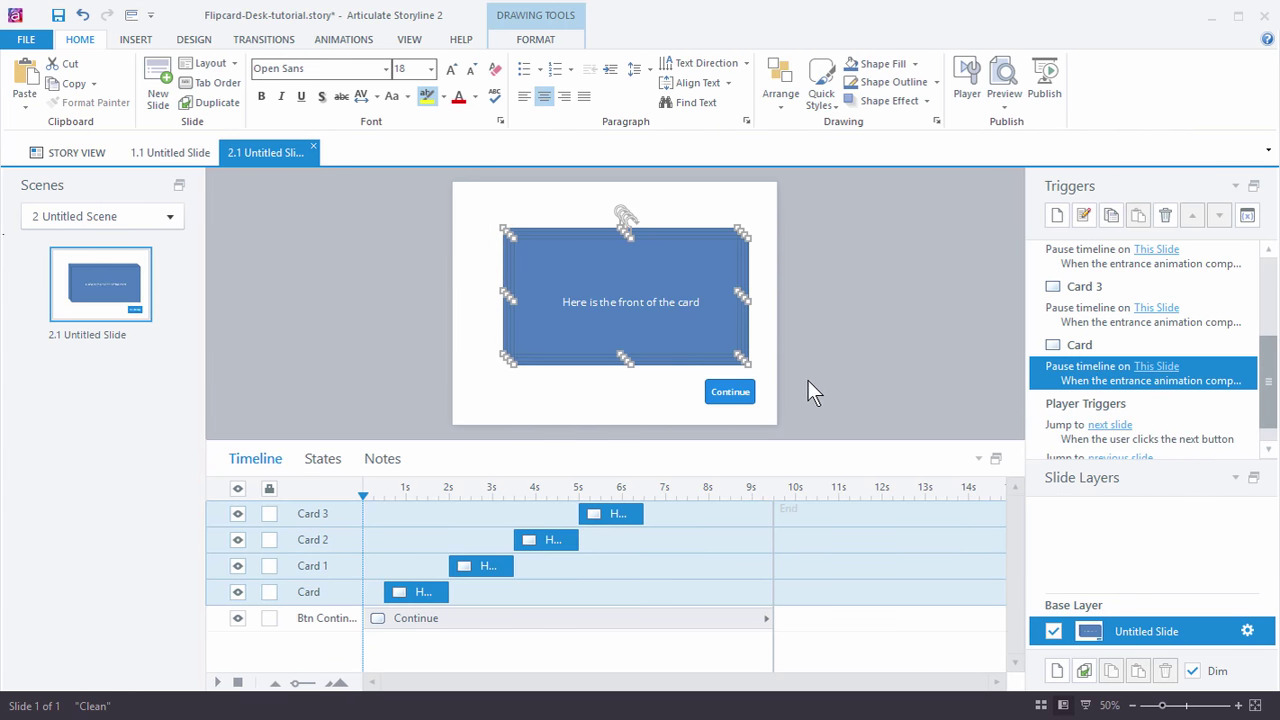
click(787, 105)
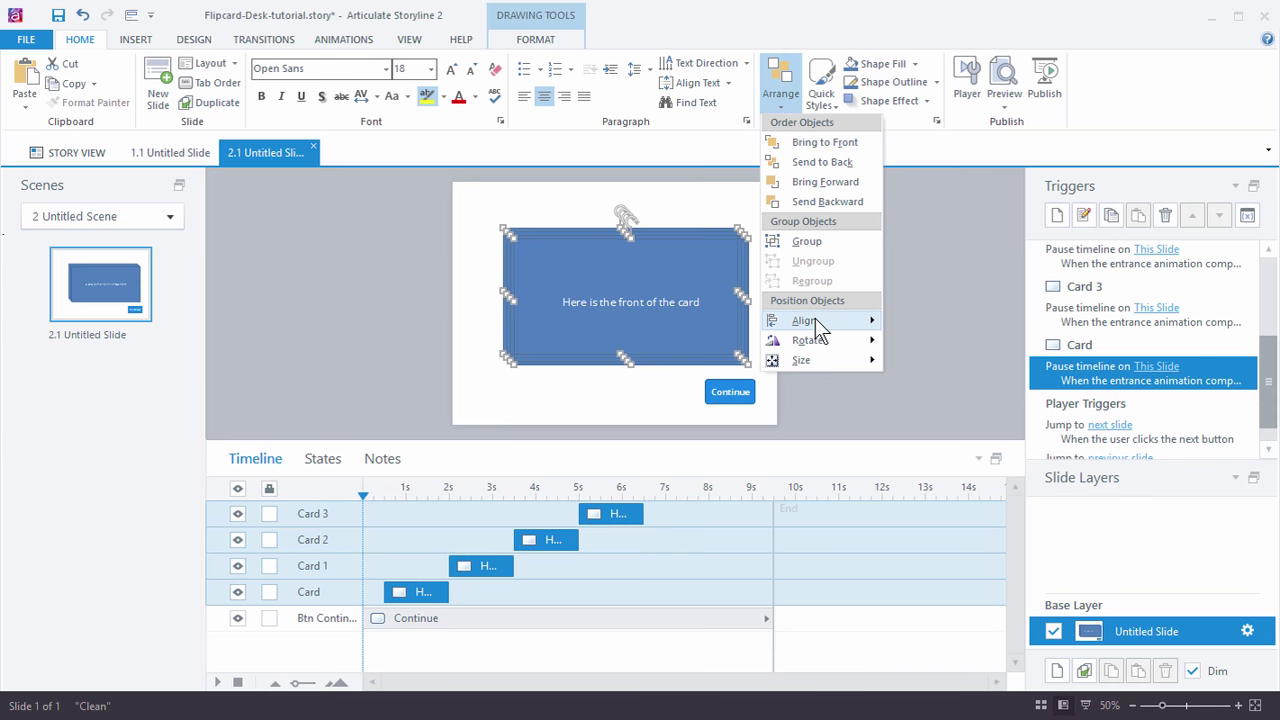
mouse_move(818, 319)
click(930, 344)
click(786, 104)
mouse_move(820, 320)
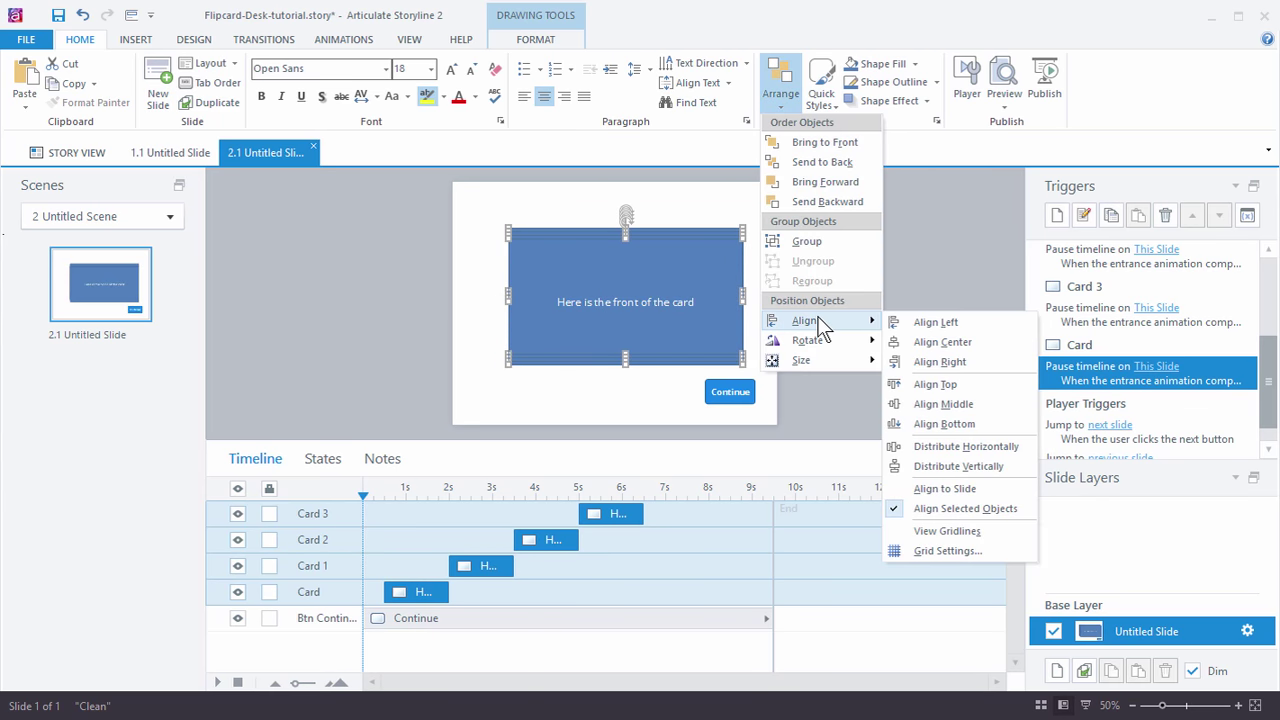
click(950, 405)
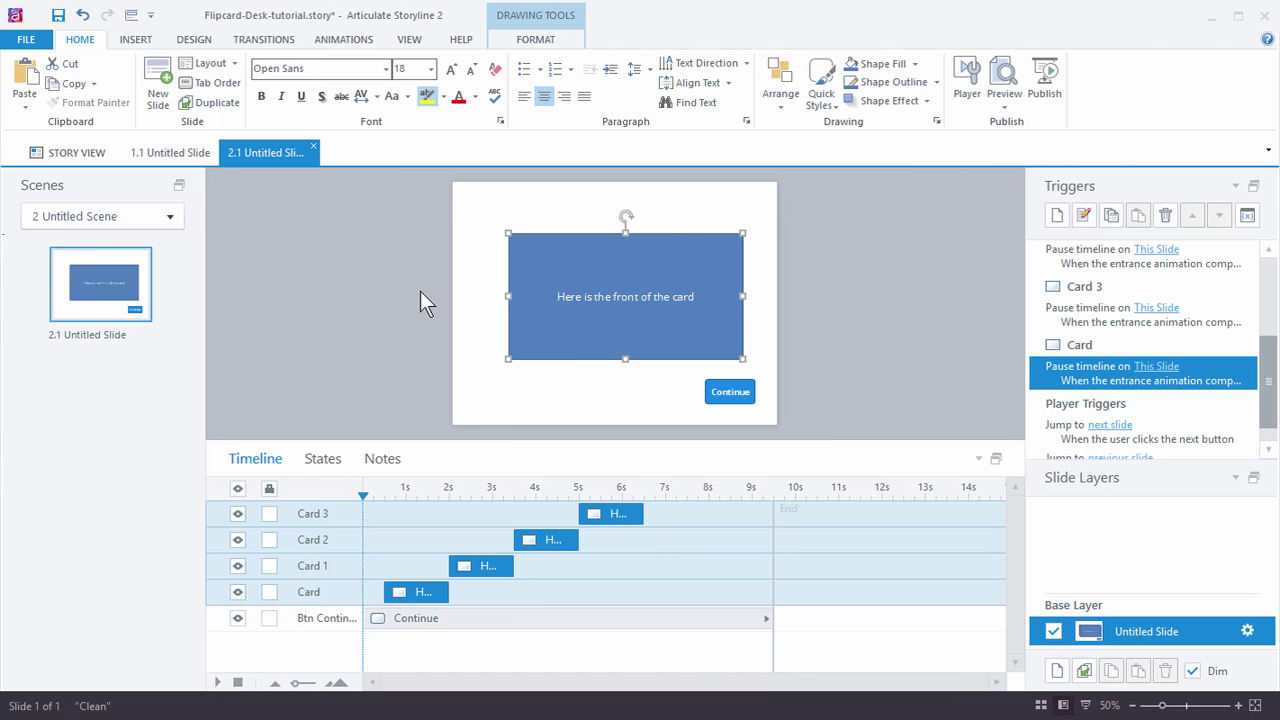
drag(583, 234, 572, 226)
click(860, 267)
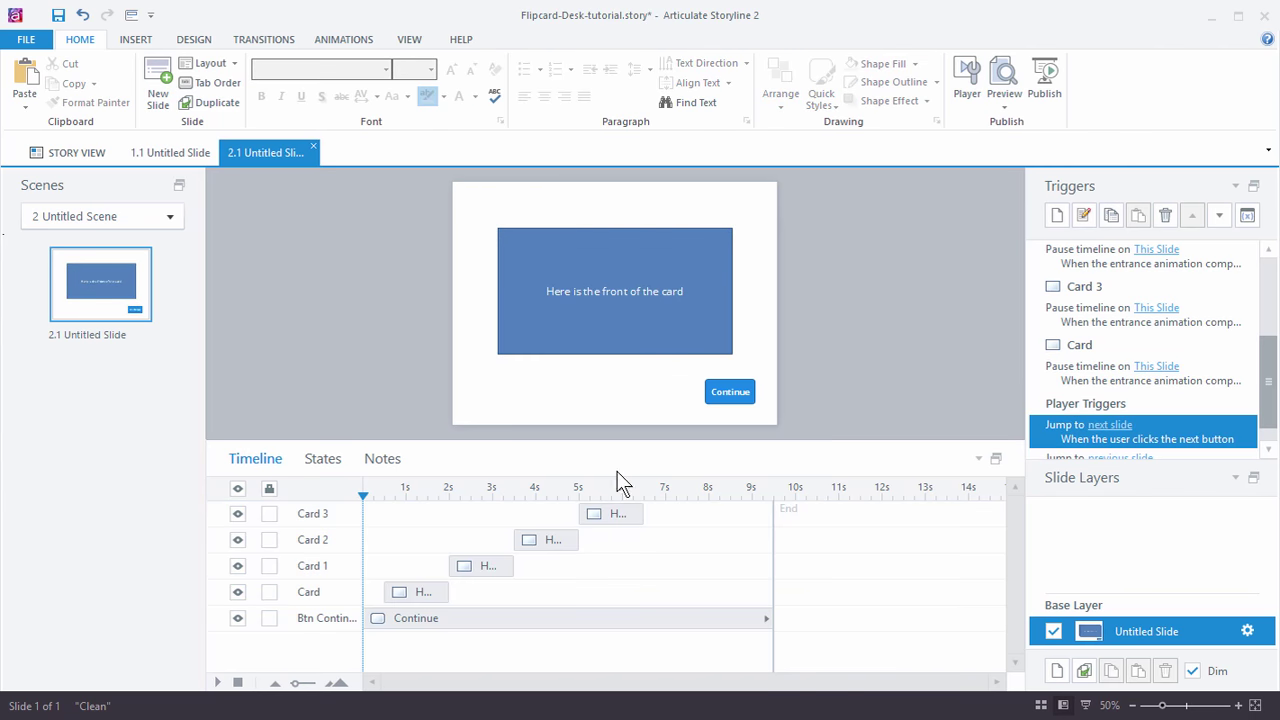
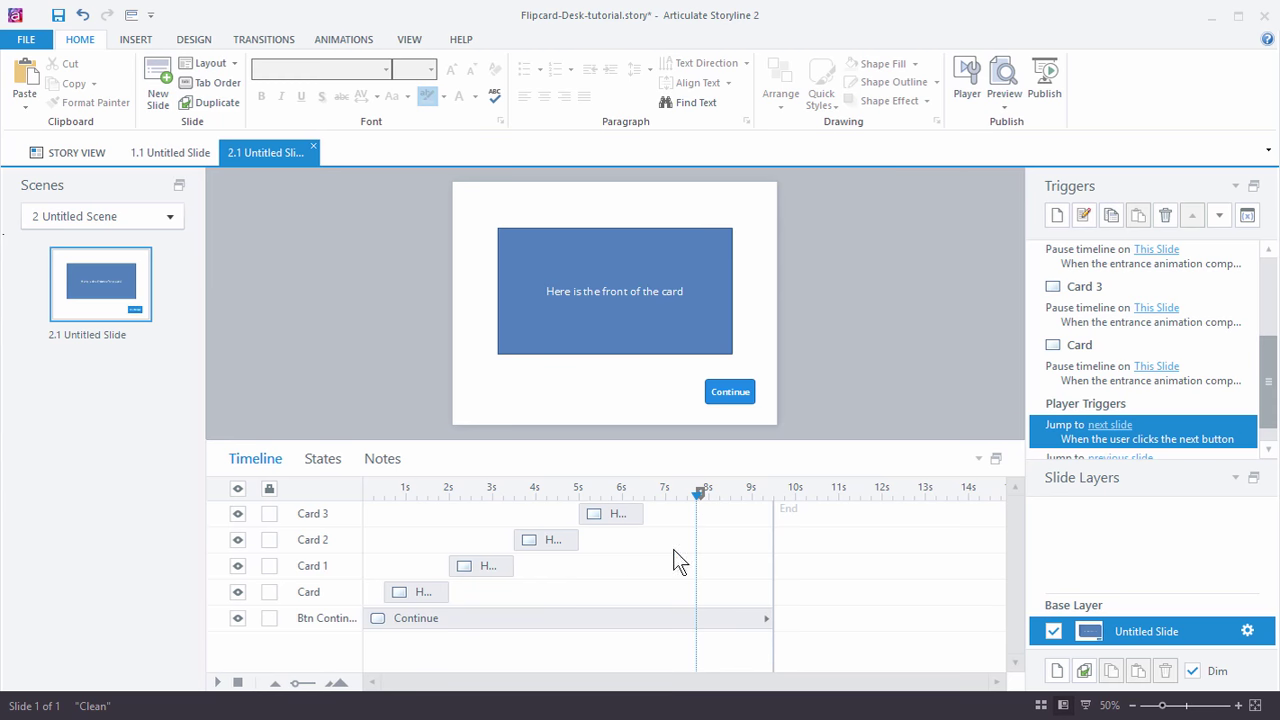
Step: Duplicate the Continue button, place the copy directly above the original, and relabel the copy "Restart"
click(749, 385)
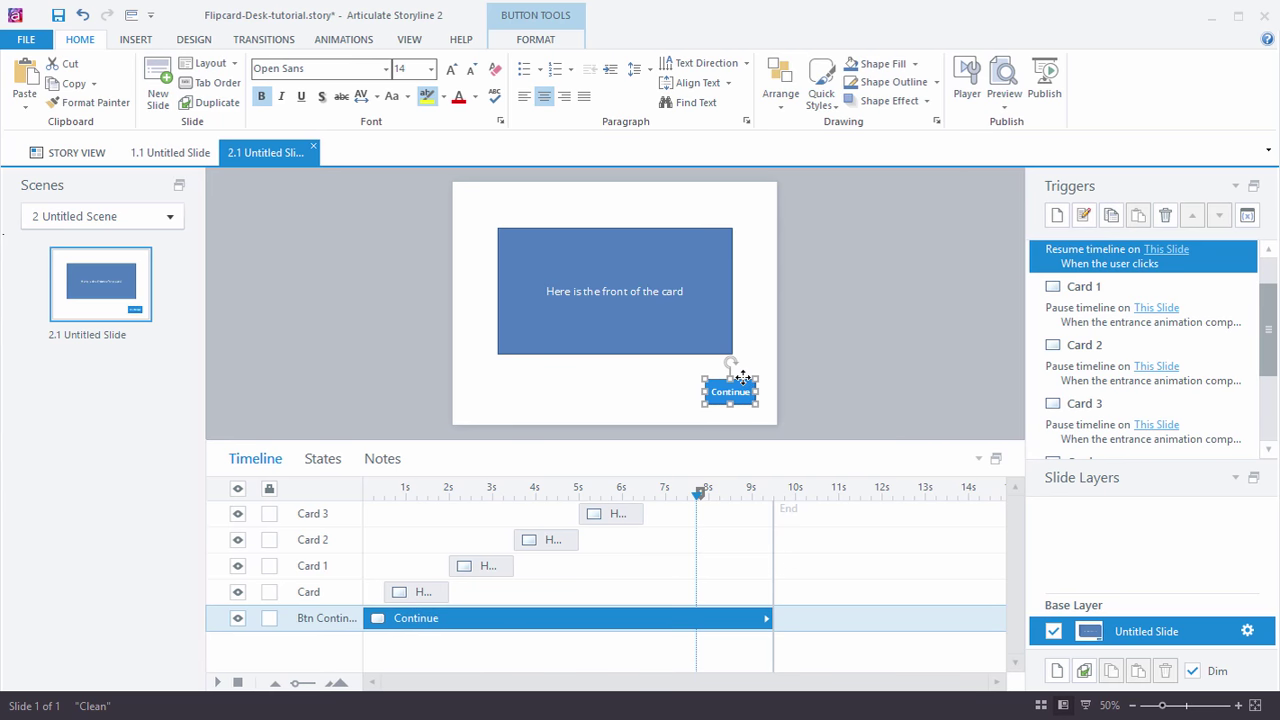
key(ctrl+d)
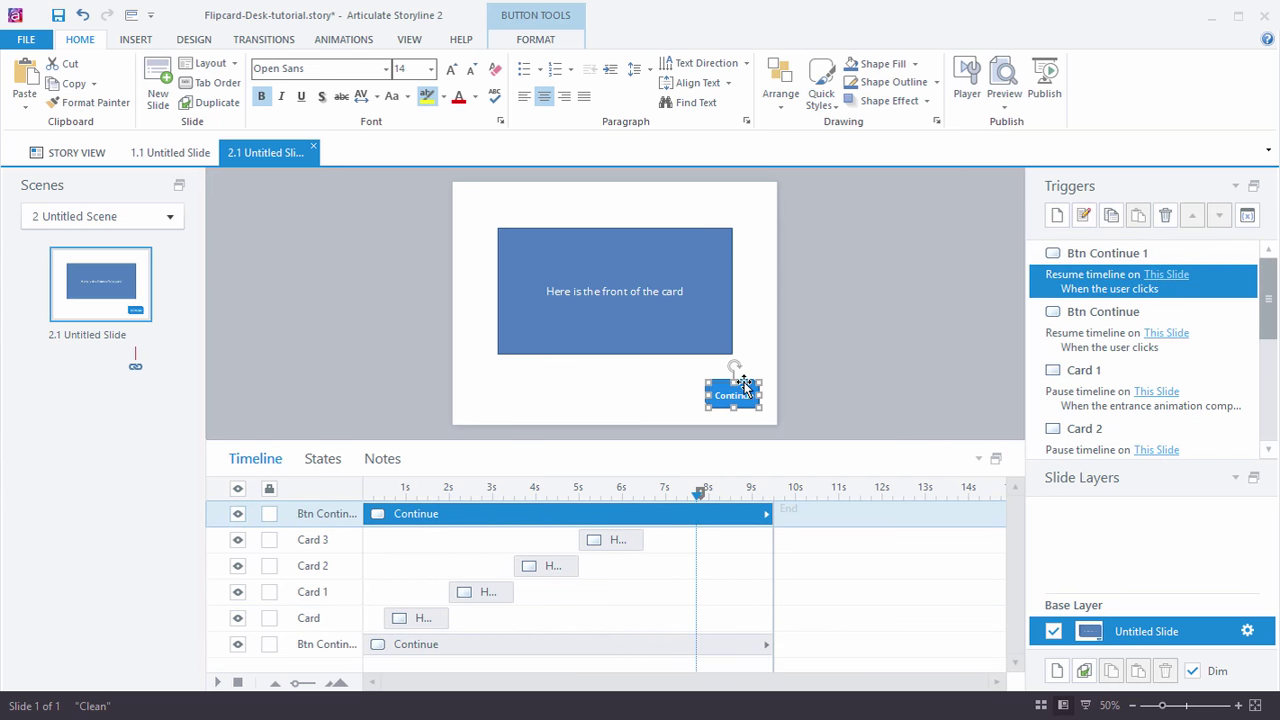
drag(737, 378, 738, 347)
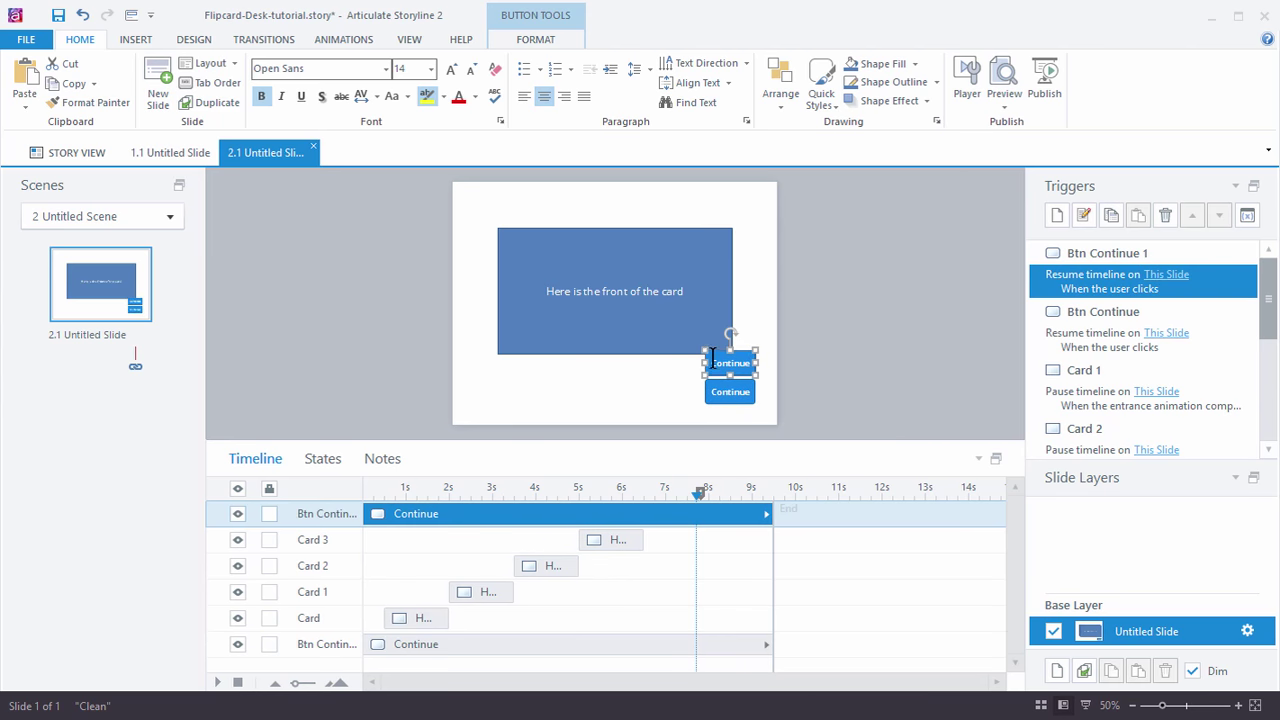
double_click(752, 363)
text(Restart)
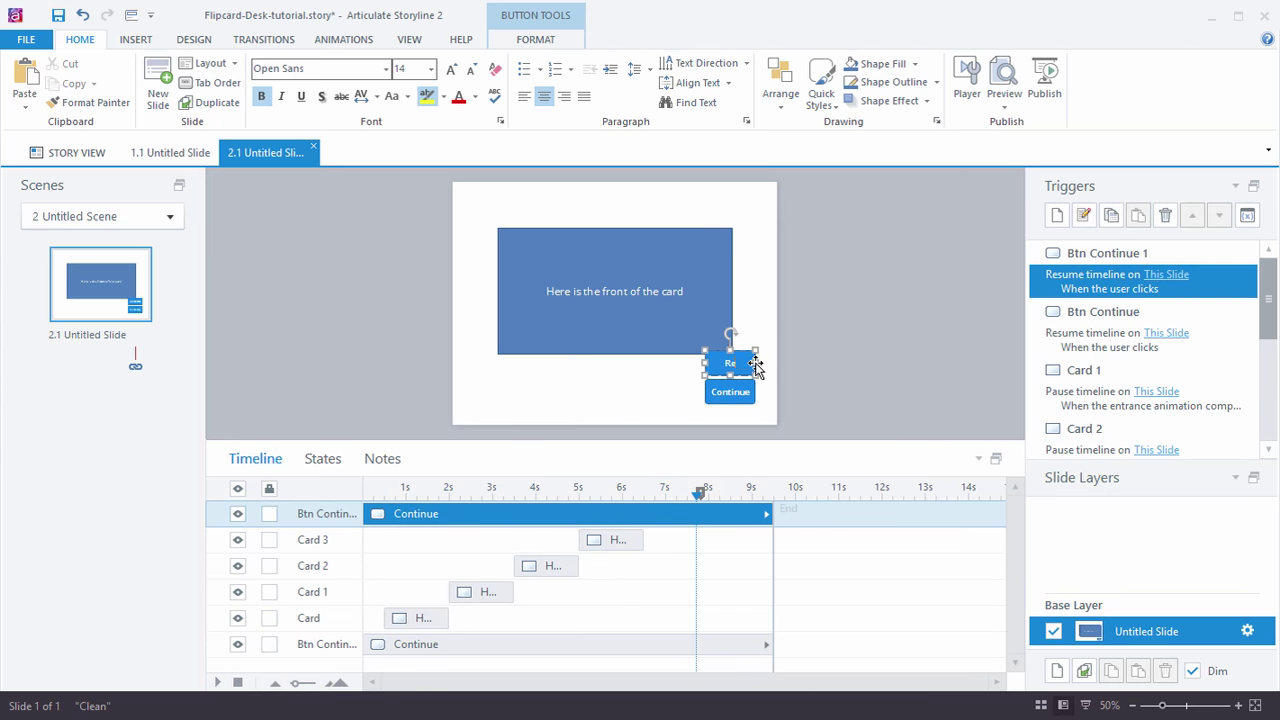
click(824, 362)
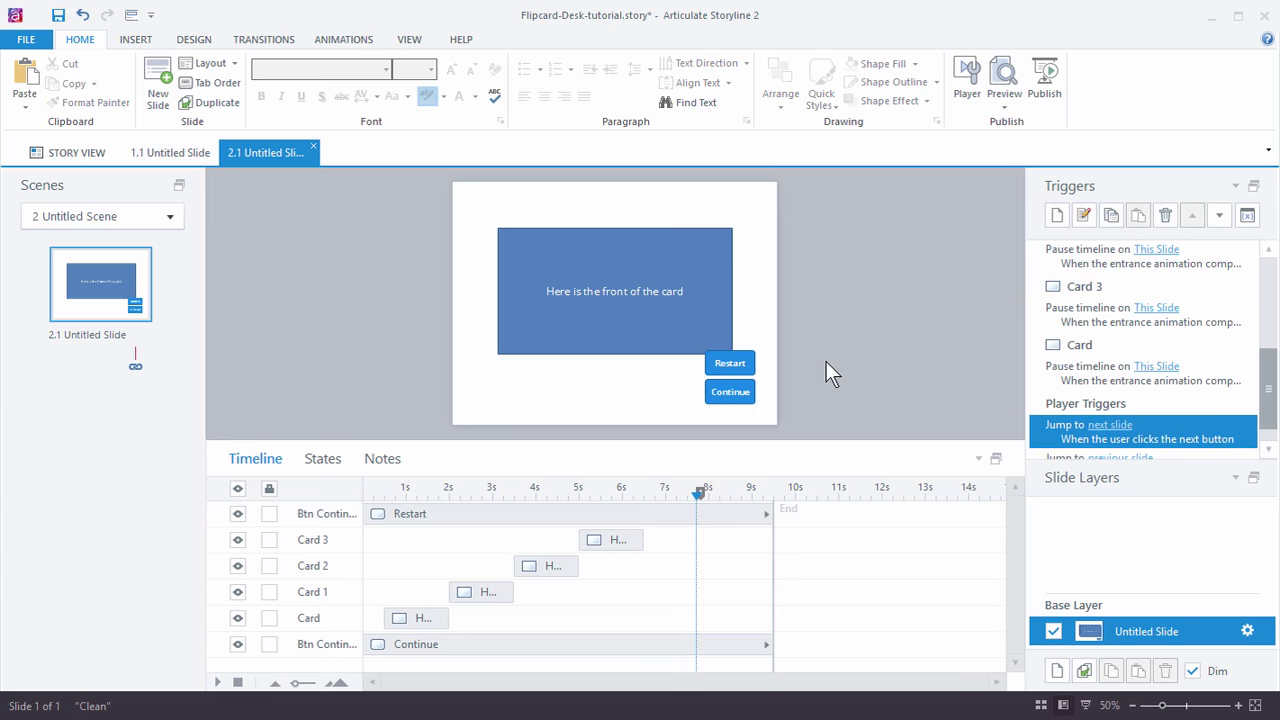
Step: Move the Restart and Continue buttons together slightly down so both sit below the card
drag(815, 328, 691, 428)
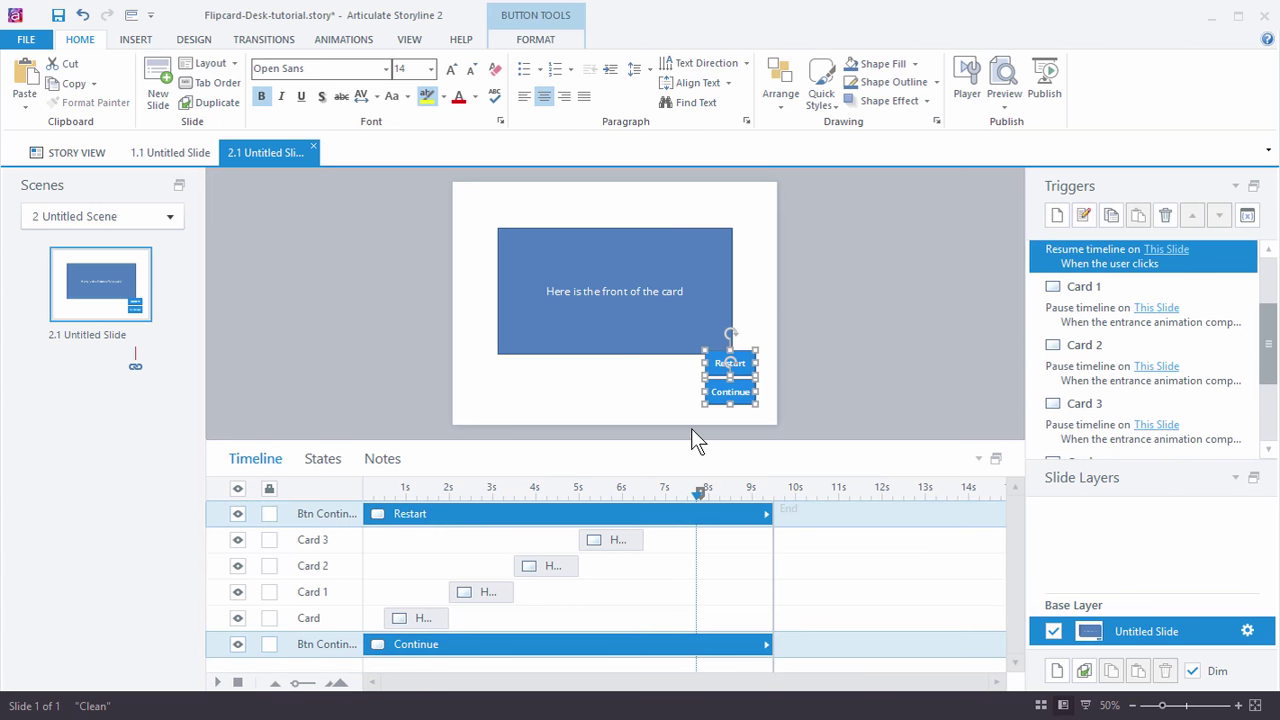
key(Down)
key(Down)
key(Down)
key(Down)
key(Down)
key(Down)
key(Down)
key(Down)
key(Down)
key(Down)
click(827, 363)
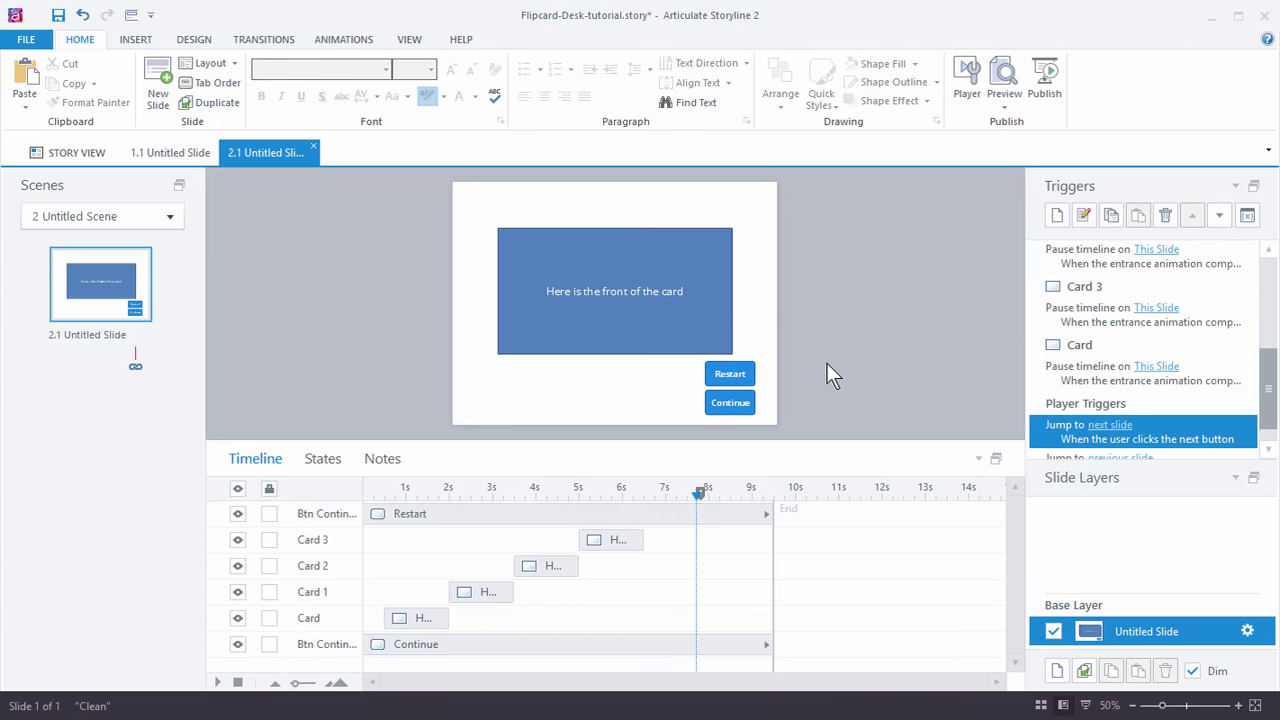
Step: Rename the Restart button's timeline object "Btn Restart" and reorder it to sit just above the Continue button's row, below all cards
click(751, 366)
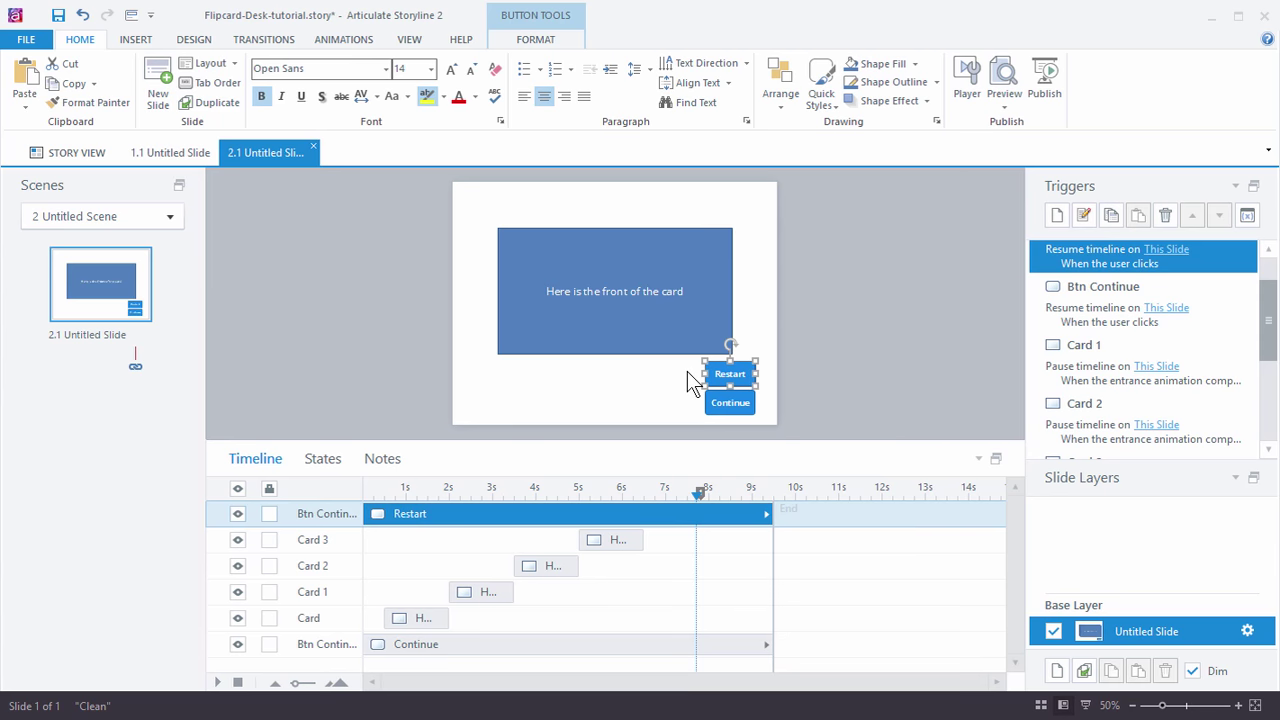
double_click(318, 508)
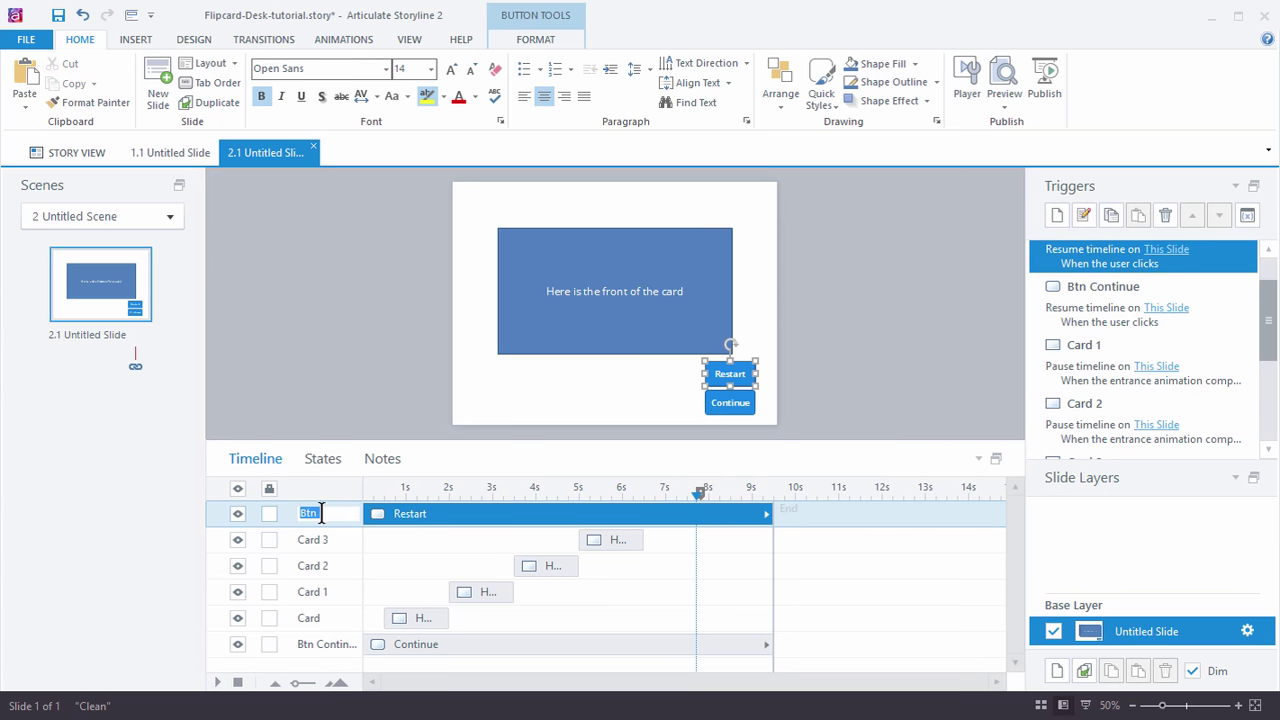
click(333, 513)
text(Restart)
key(Delete)
key(Delete)
key(Delete)
key(Delete)
key(Delete)
key(Delete)
key(Delete)
key(Delete)
click(338, 363)
drag(393, 515, 393, 618)
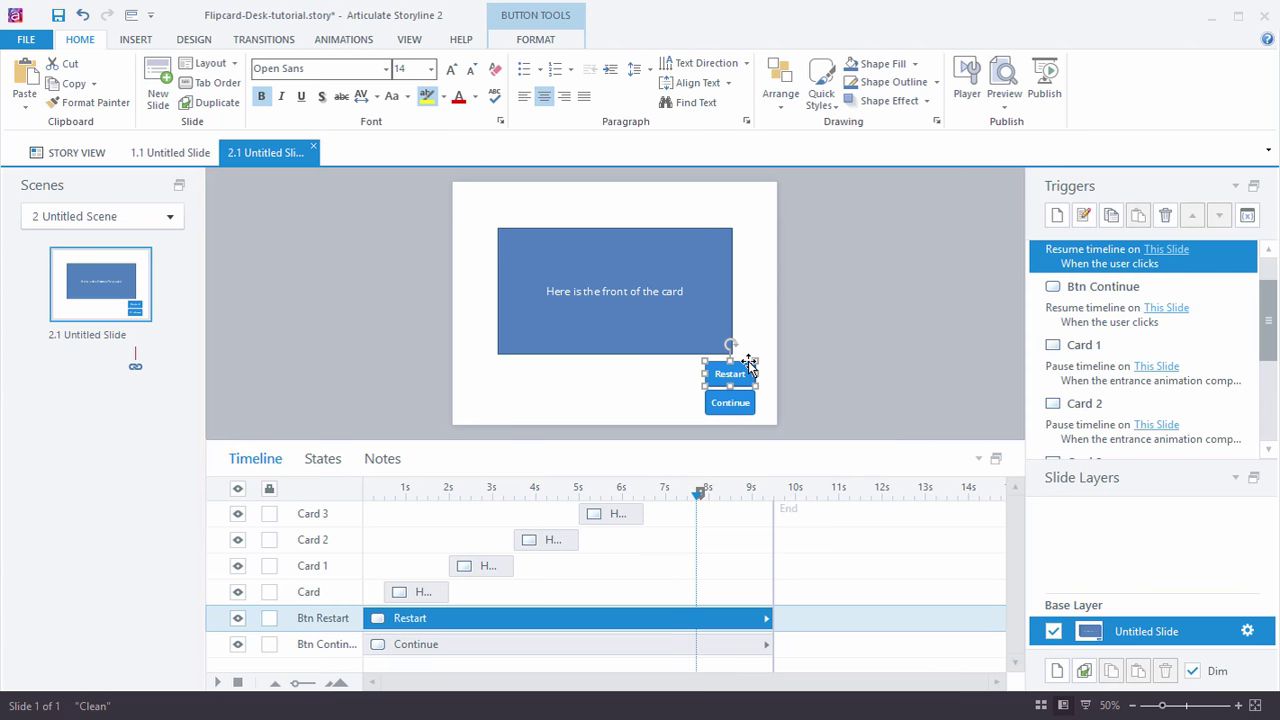
Step: Set the Restart button's initial state to Hidden
click(322, 460)
click(482, 495)
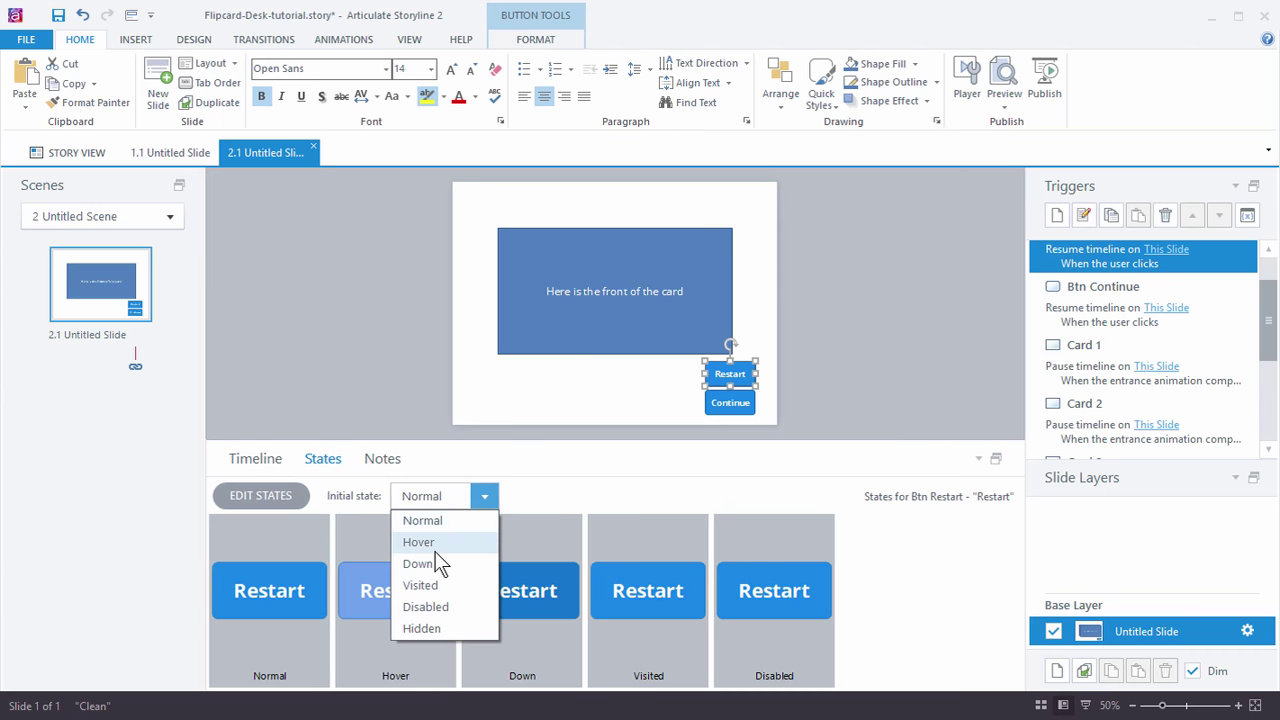
click(428, 628)
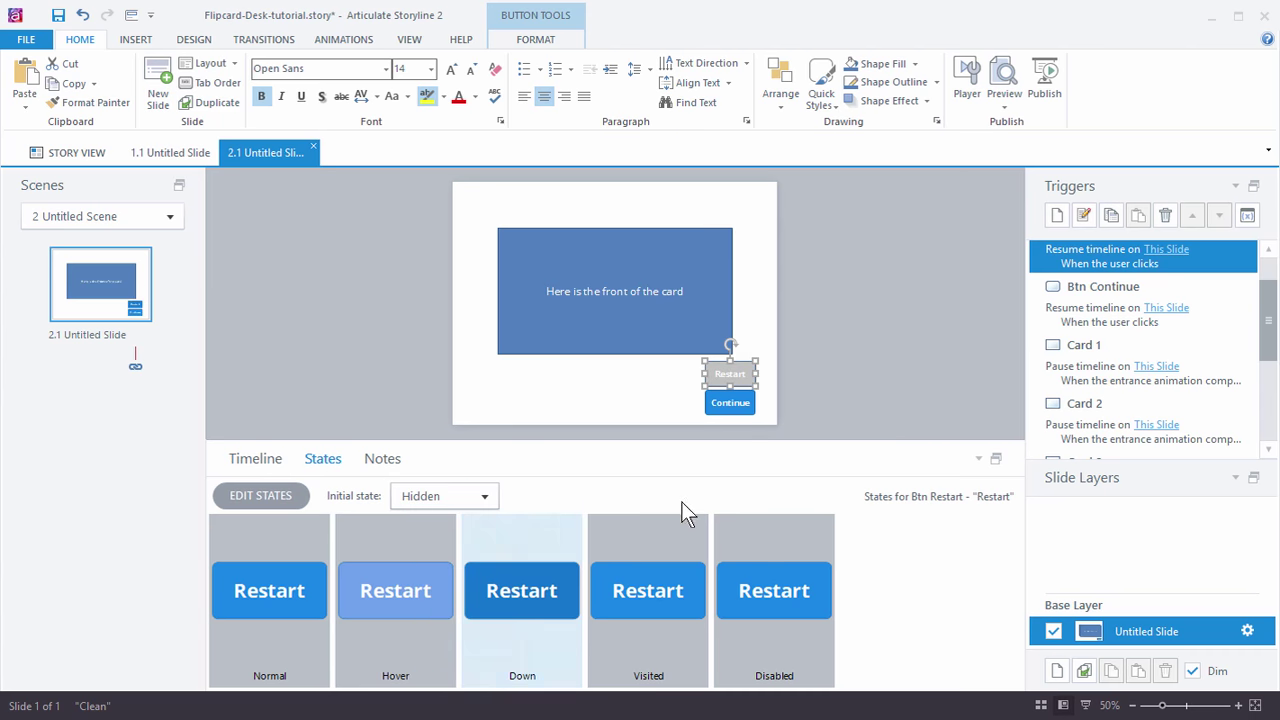
click(855, 366)
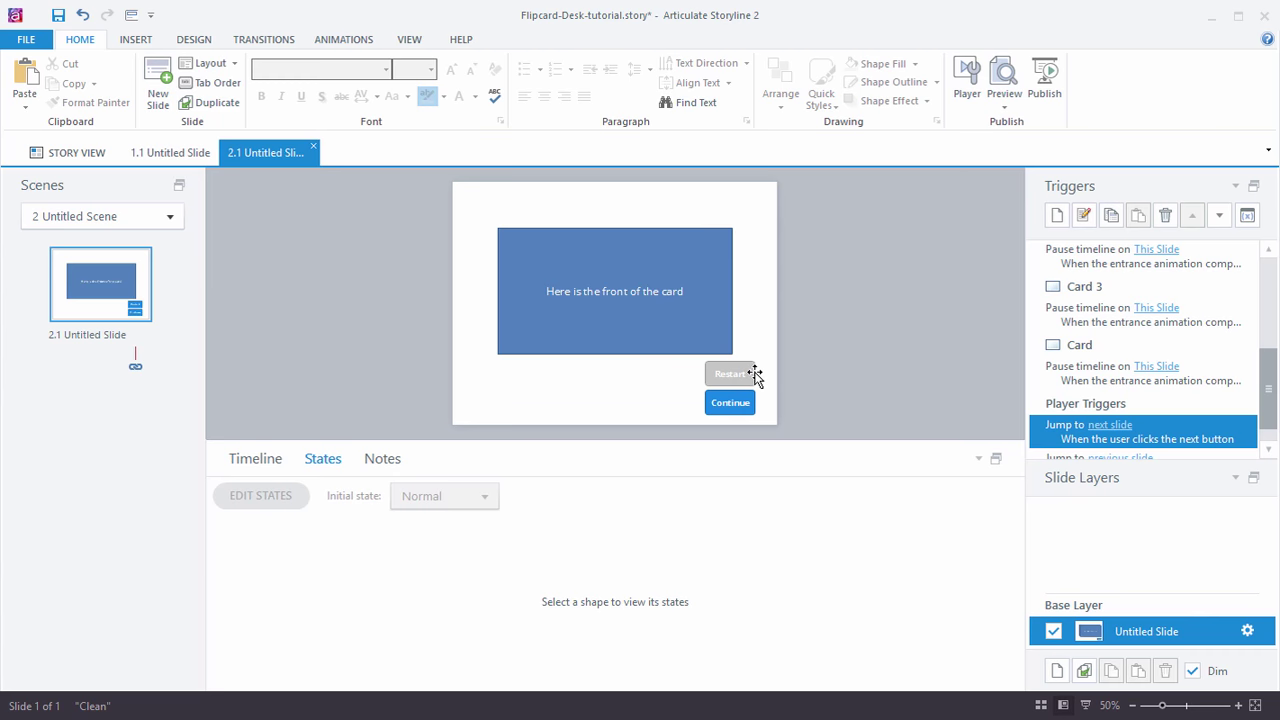
Step: Add a slide trigger that changes Btn Restart to the Normal state when the timeline reaches cue point #1 at 8.33 s
click(276, 458)
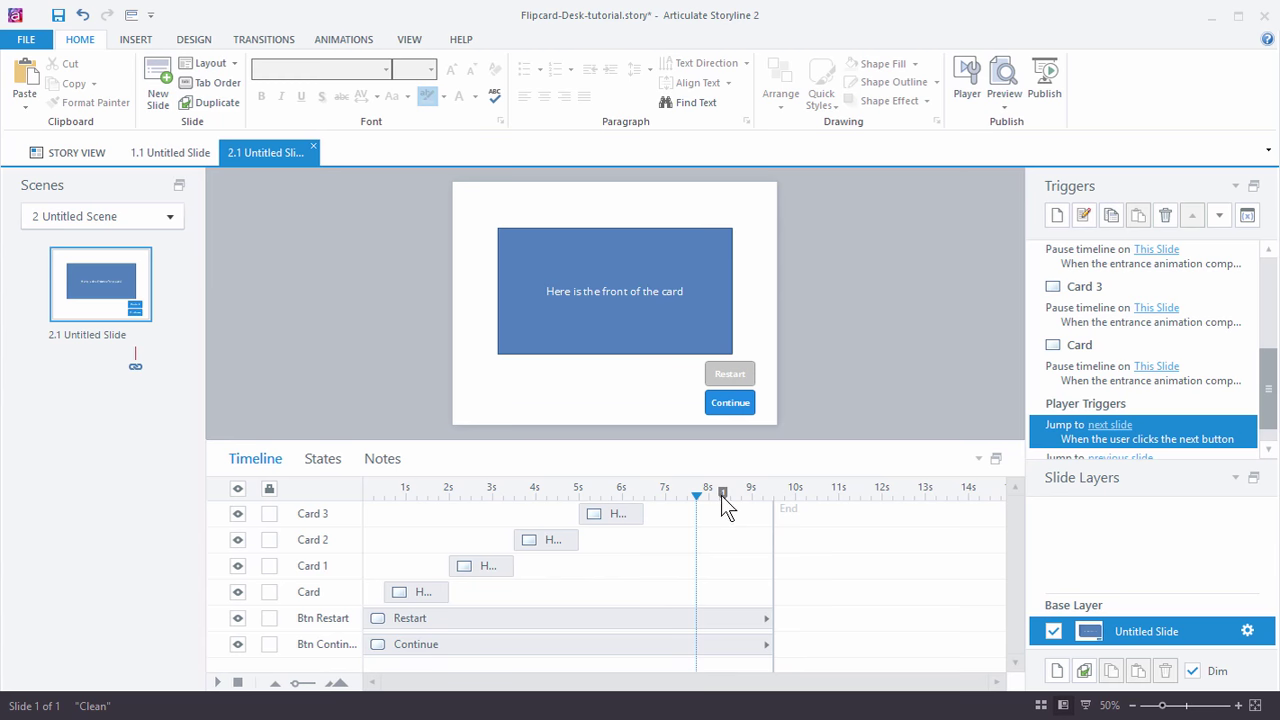
click(1057, 215)
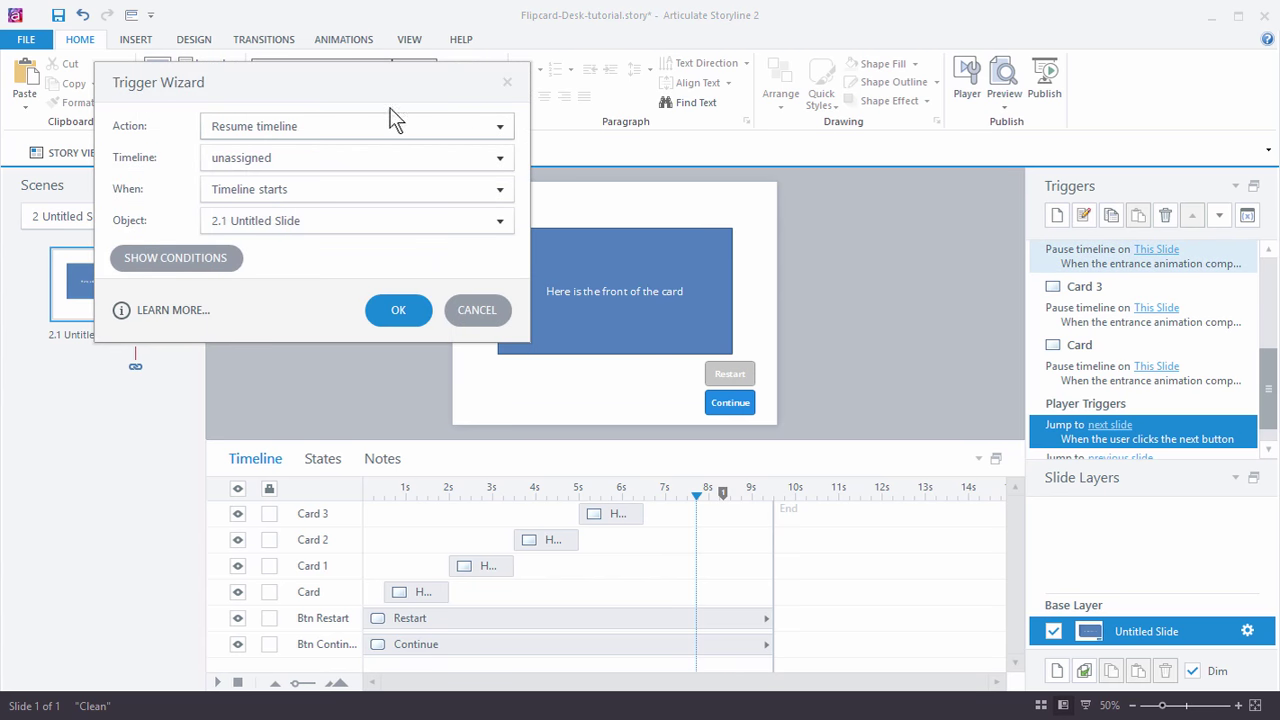
click(334, 130)
click(296, 166)
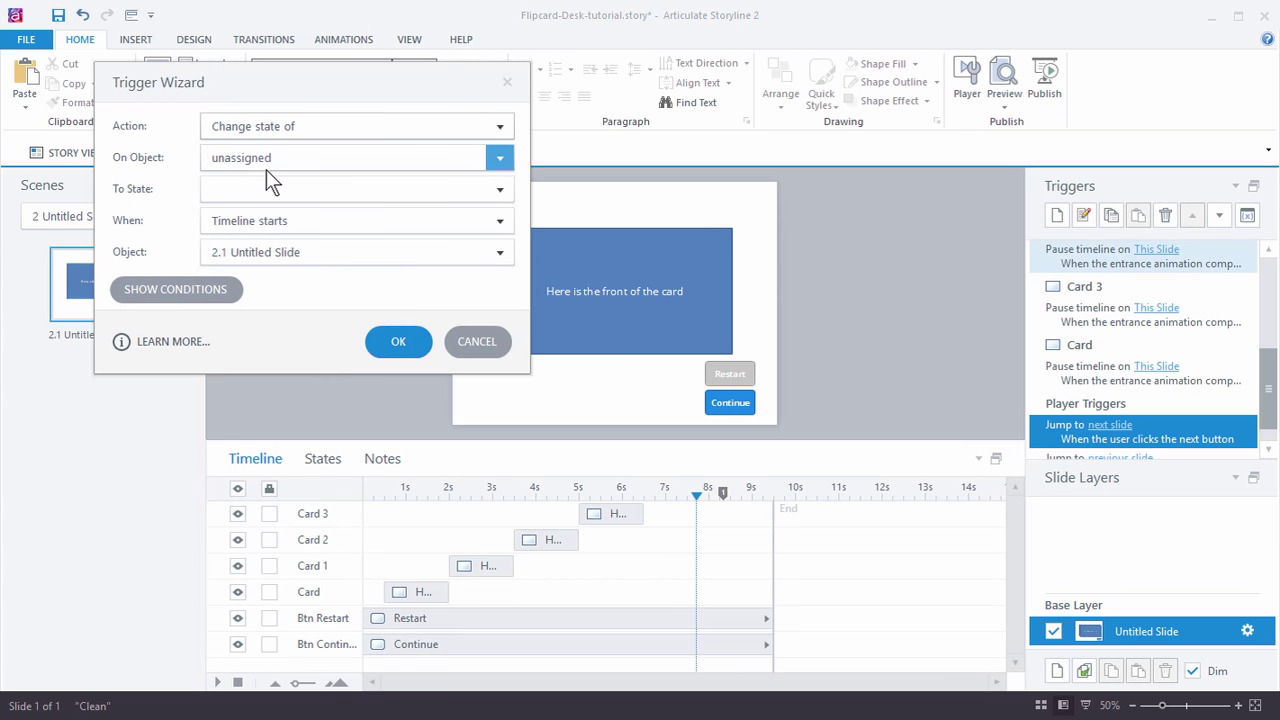
click(266, 166)
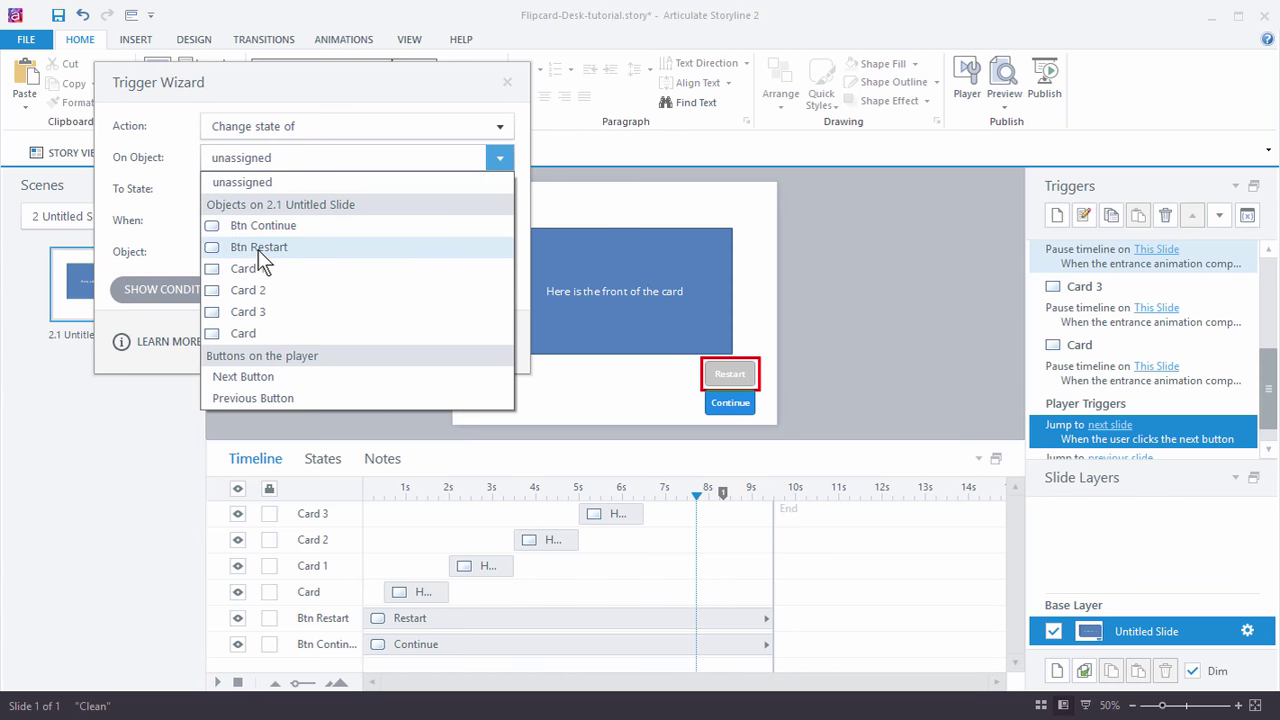
click(258, 247)
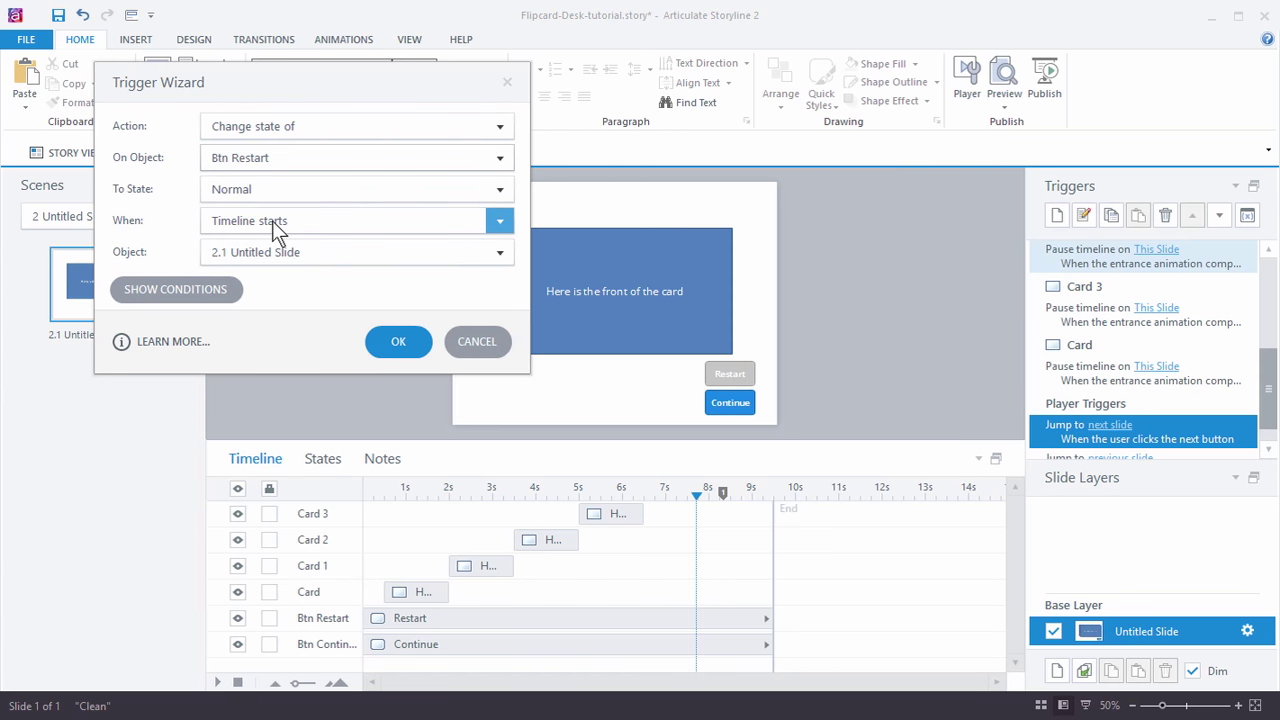
click(272, 220)
click(277, 420)
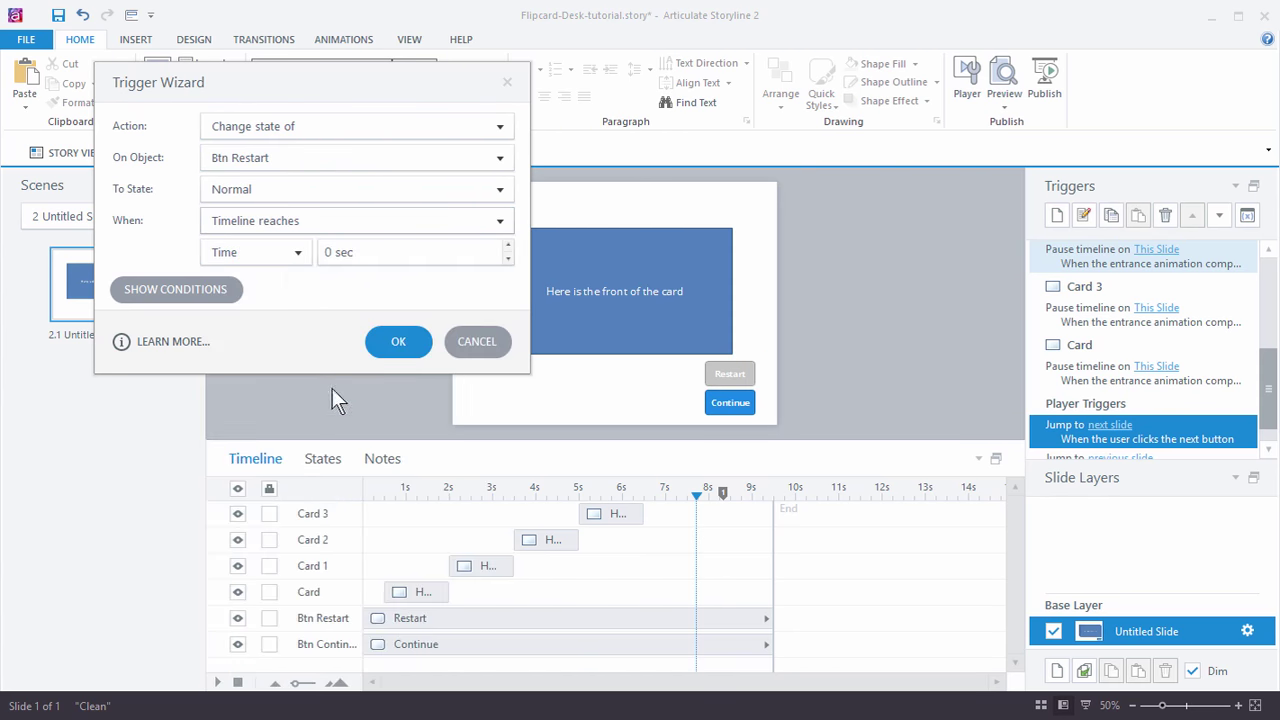
click(288, 255)
click(243, 301)
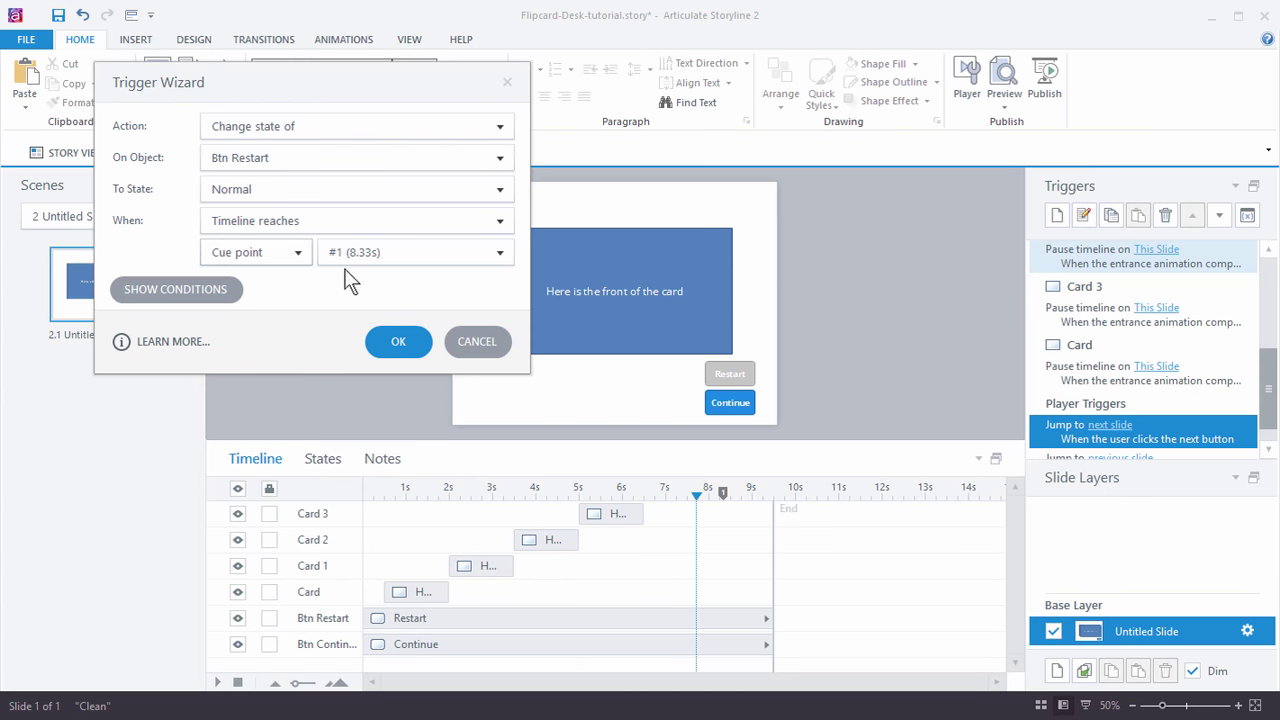
click(398, 341)
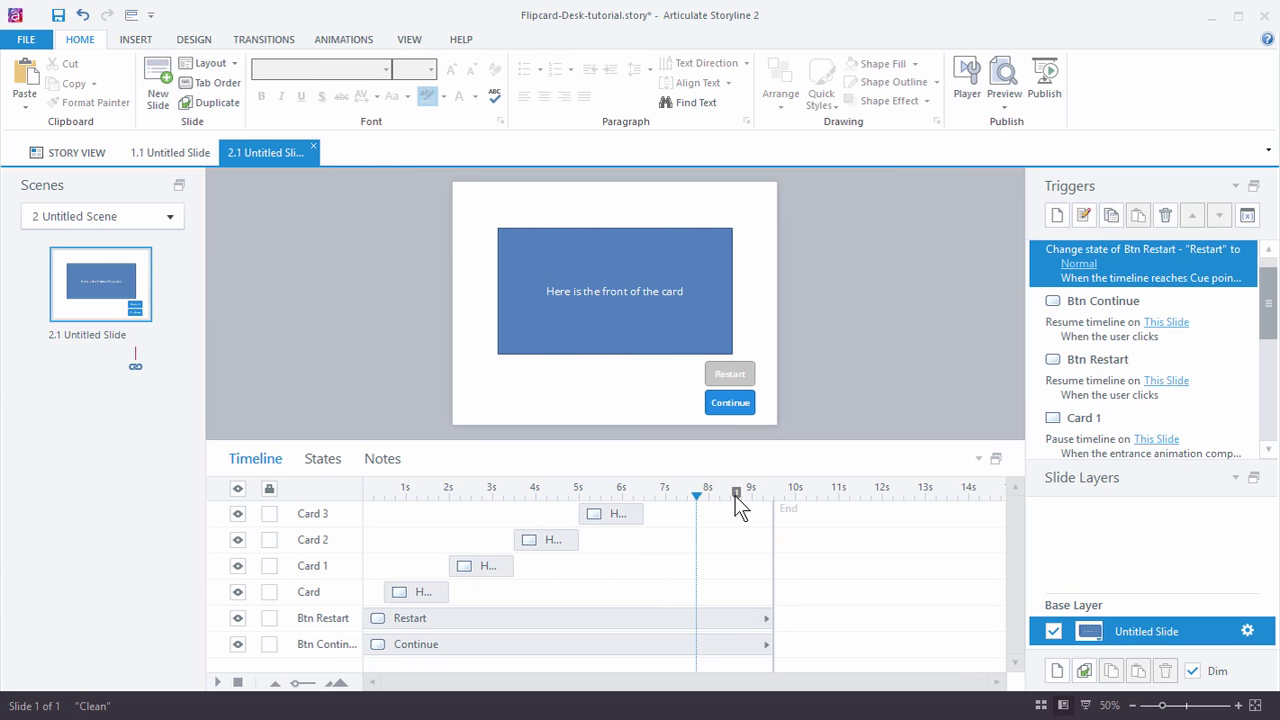
Step: Add a slide trigger that pauses the timeline of This Slide when the timeline reaches the cue point
drag(736, 494, 667, 500)
click(1057, 214)
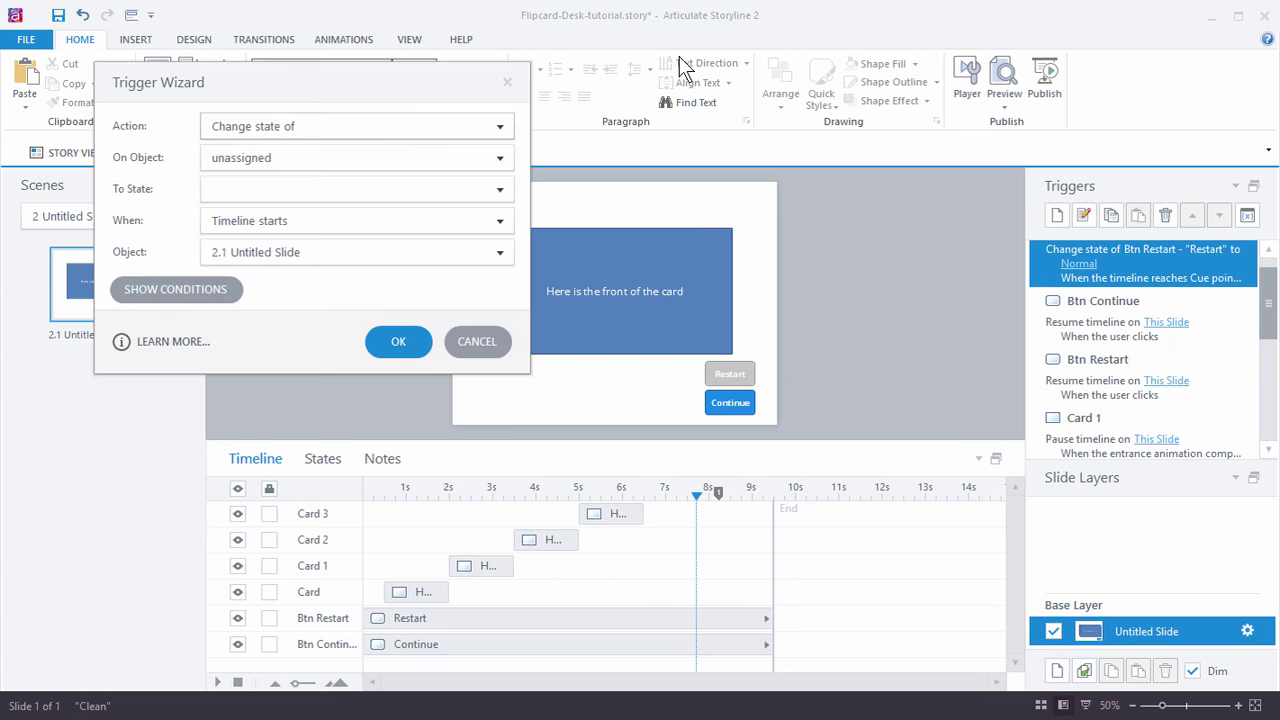
click(354, 128)
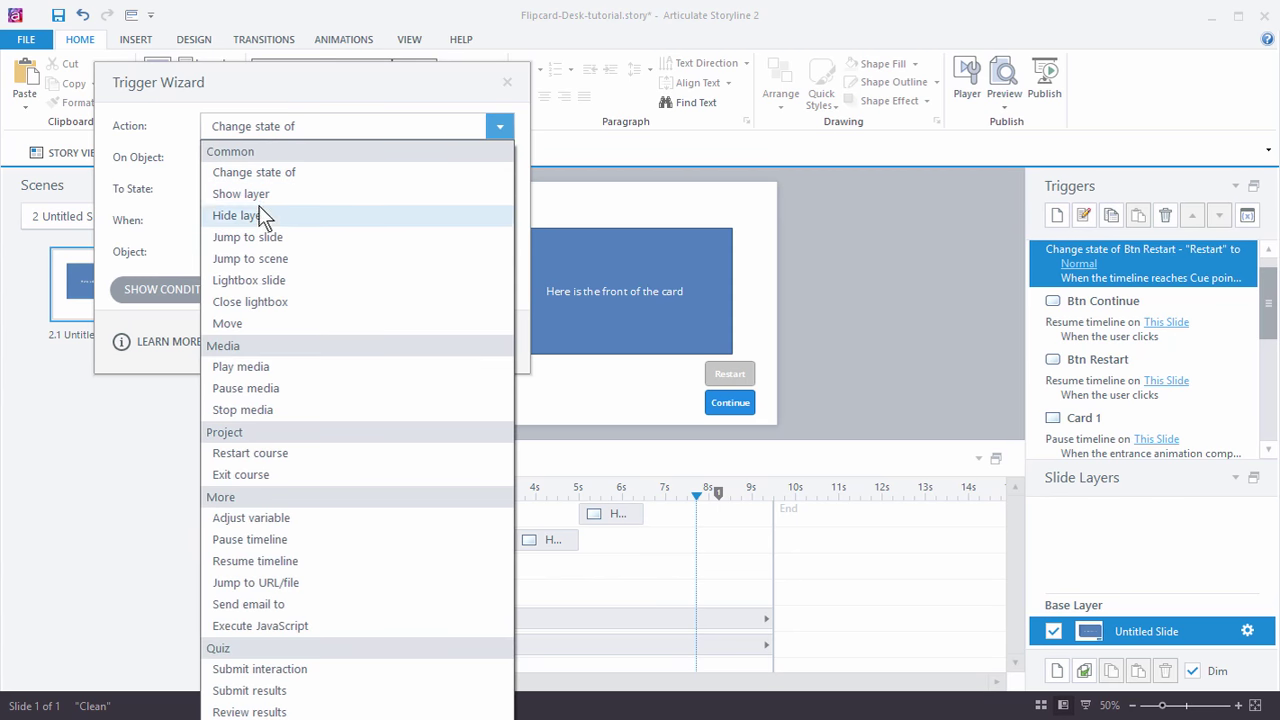
click(281, 539)
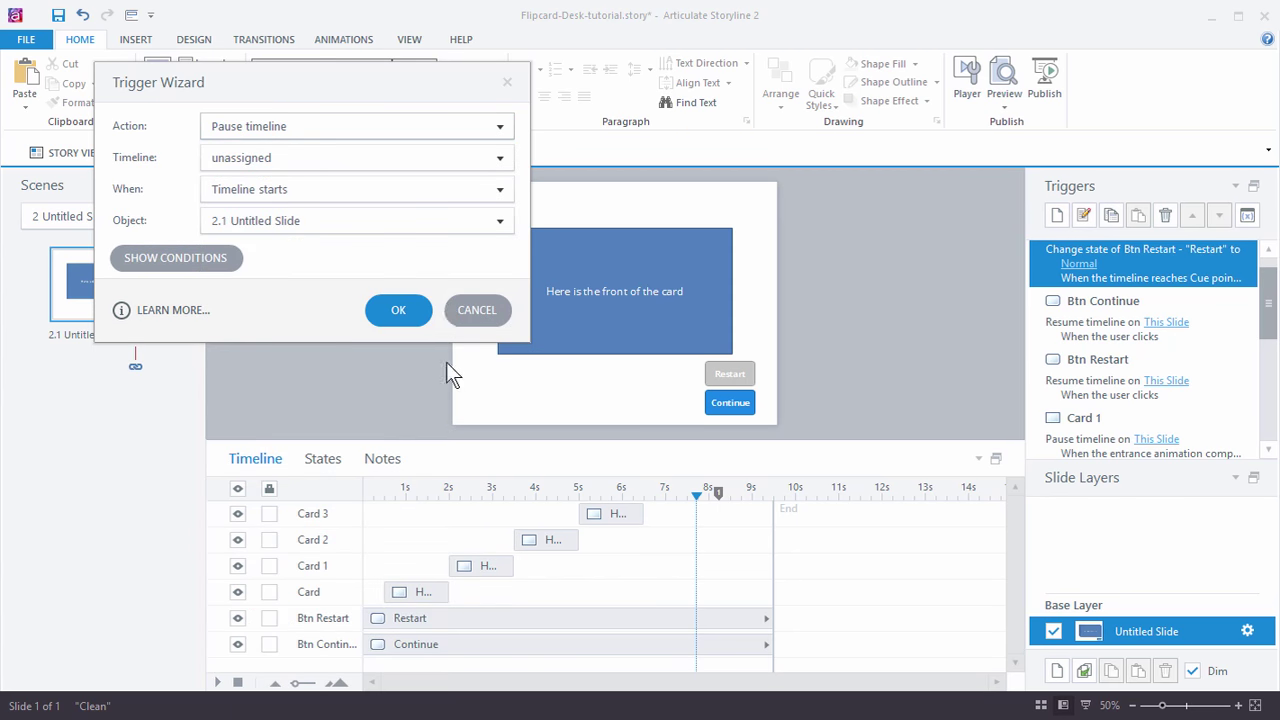
click(253, 165)
click(260, 200)
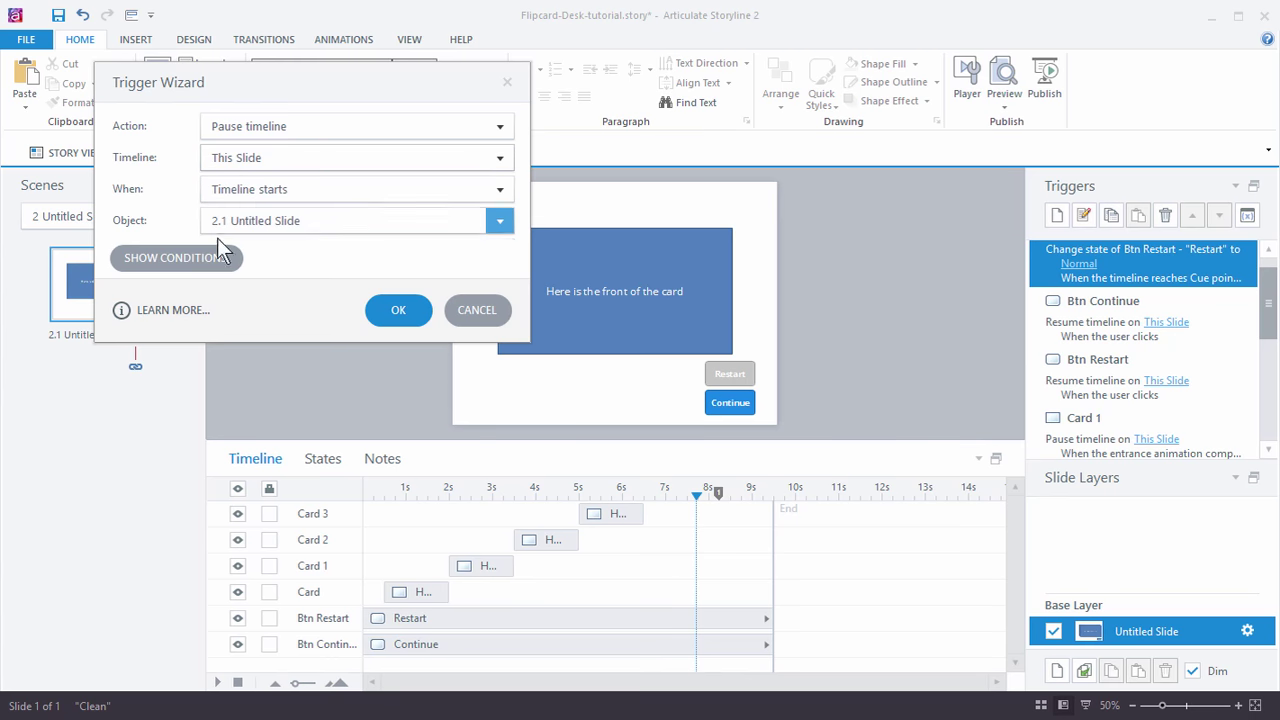
click(234, 190)
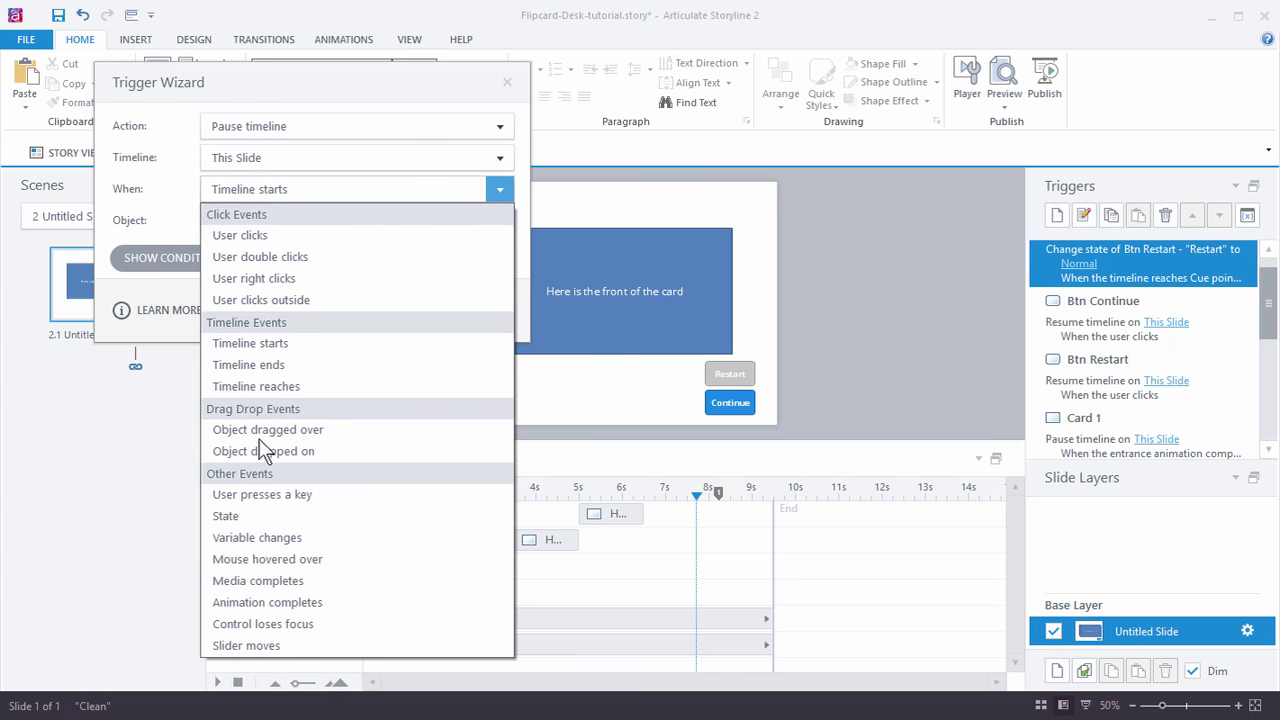
click(253, 386)
click(230, 221)
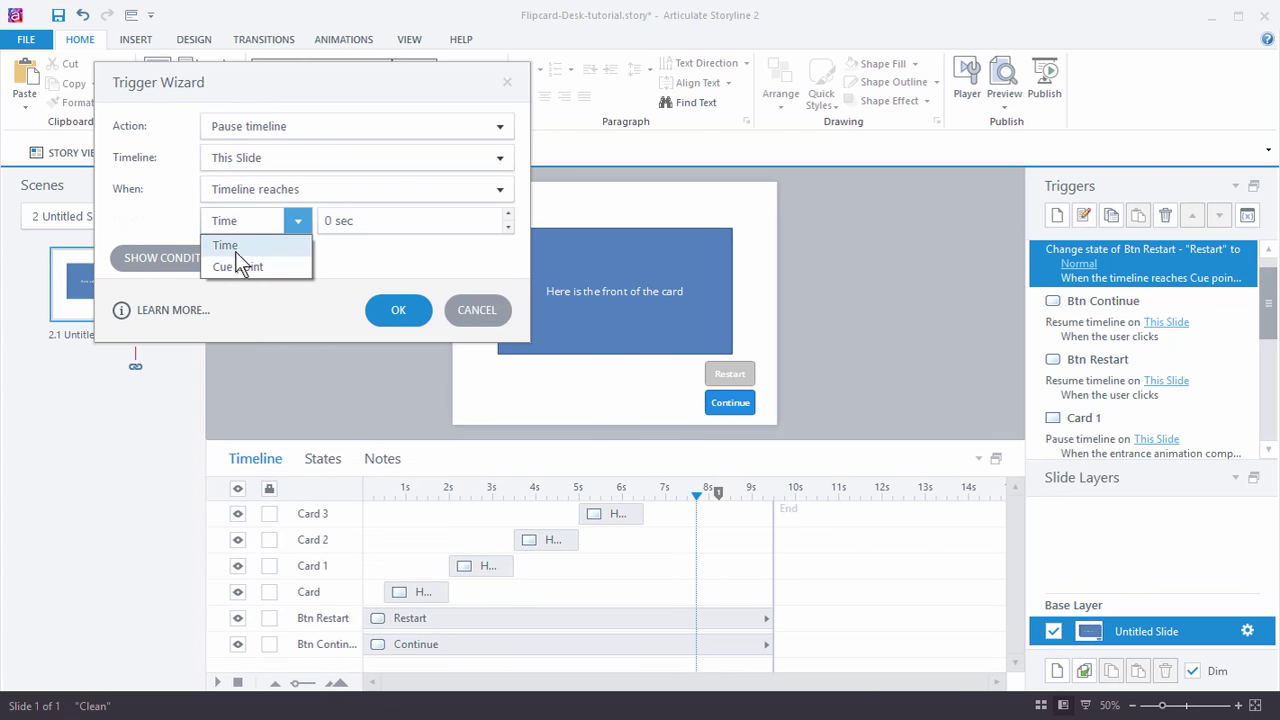
click(237, 267)
click(395, 312)
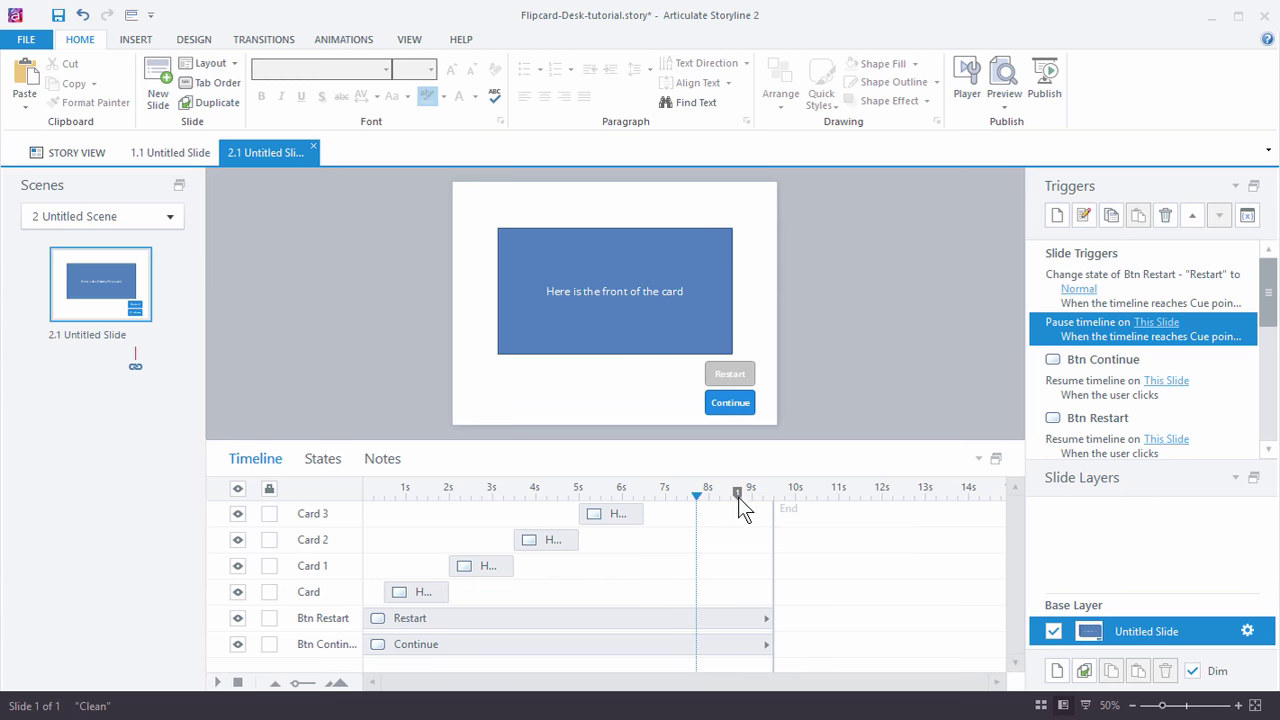
Step: Add a trigger to the Restart button that jumps to slide 2.1 Untitled Slide when the user clicks it
click(750, 362)
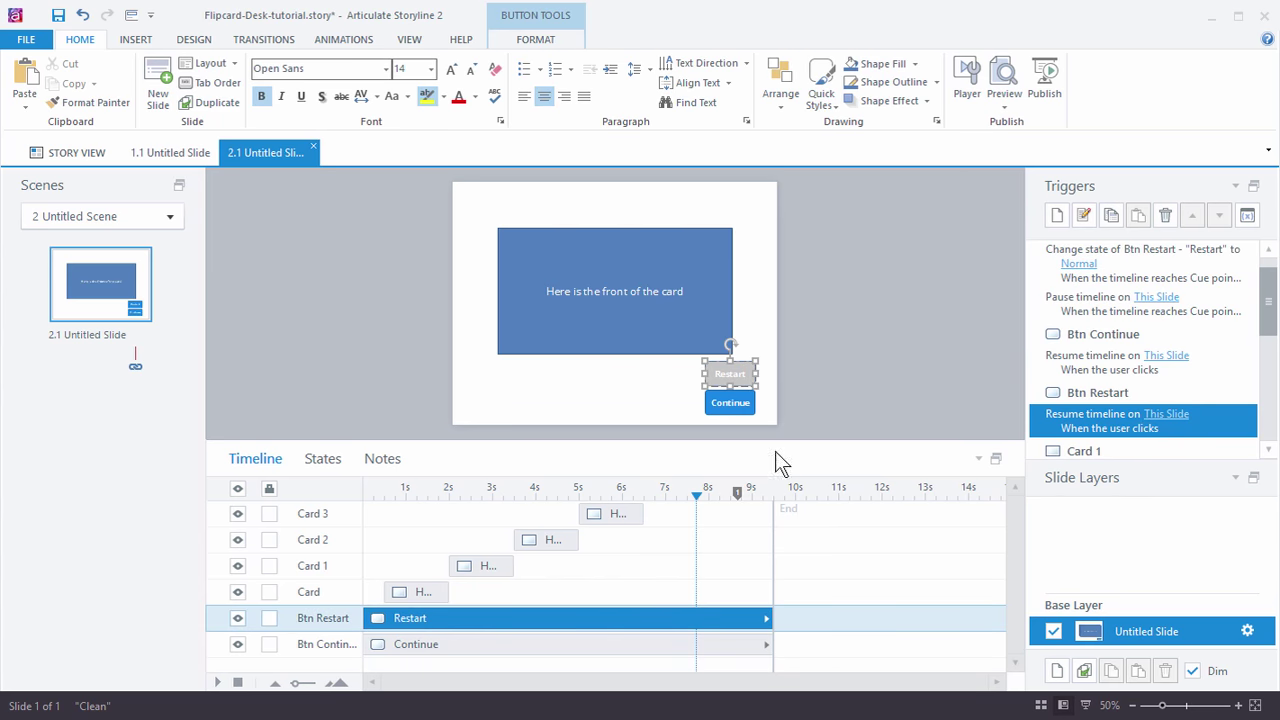
click(1057, 215)
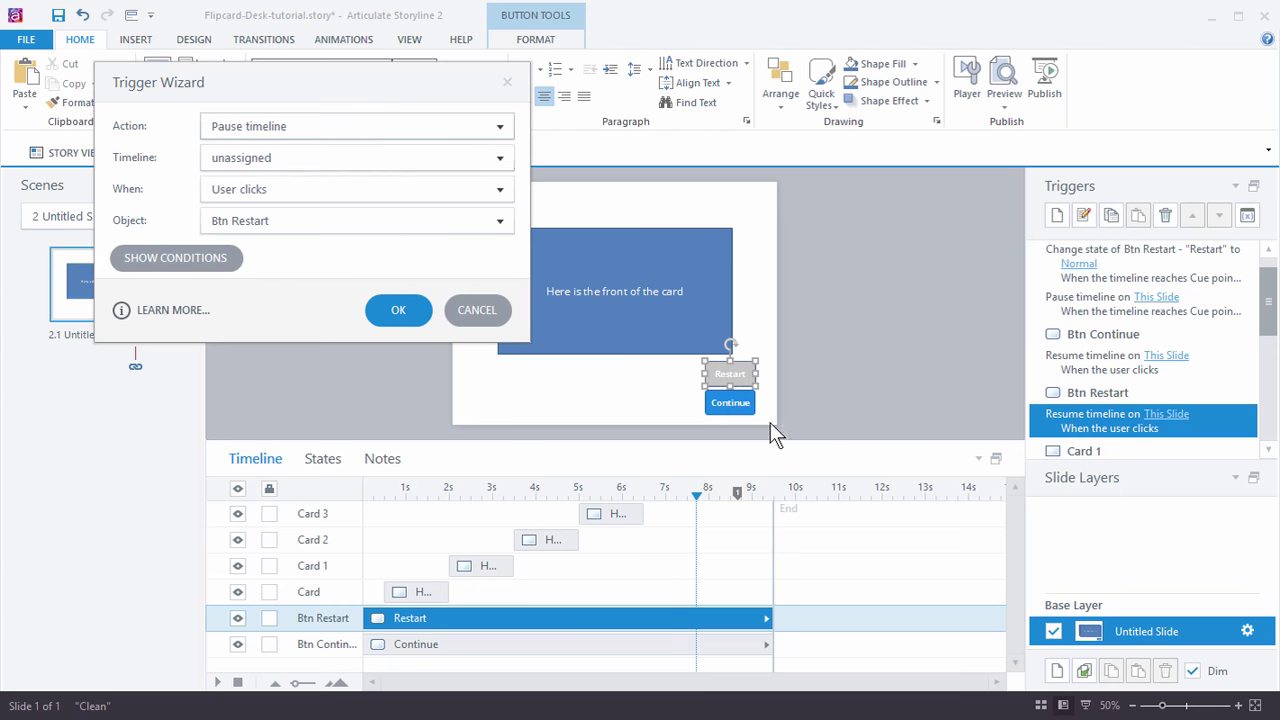
click(304, 127)
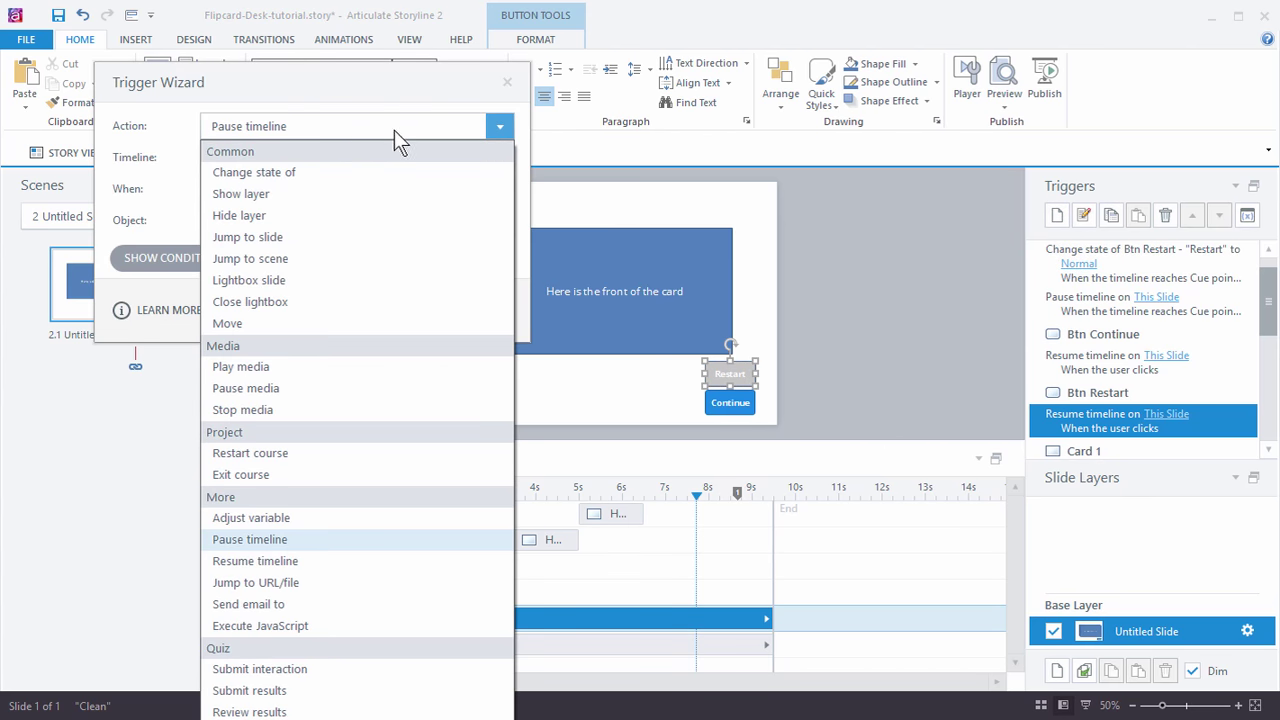
click(270, 238)
click(300, 158)
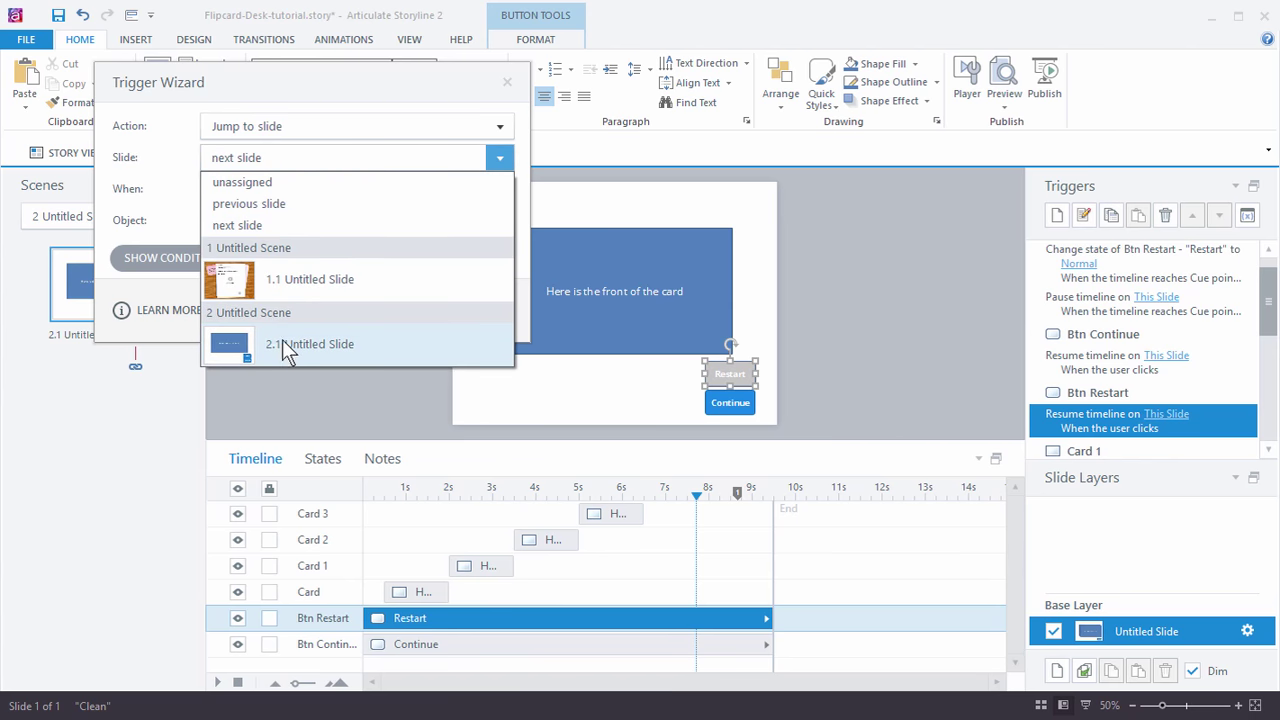
click(285, 345)
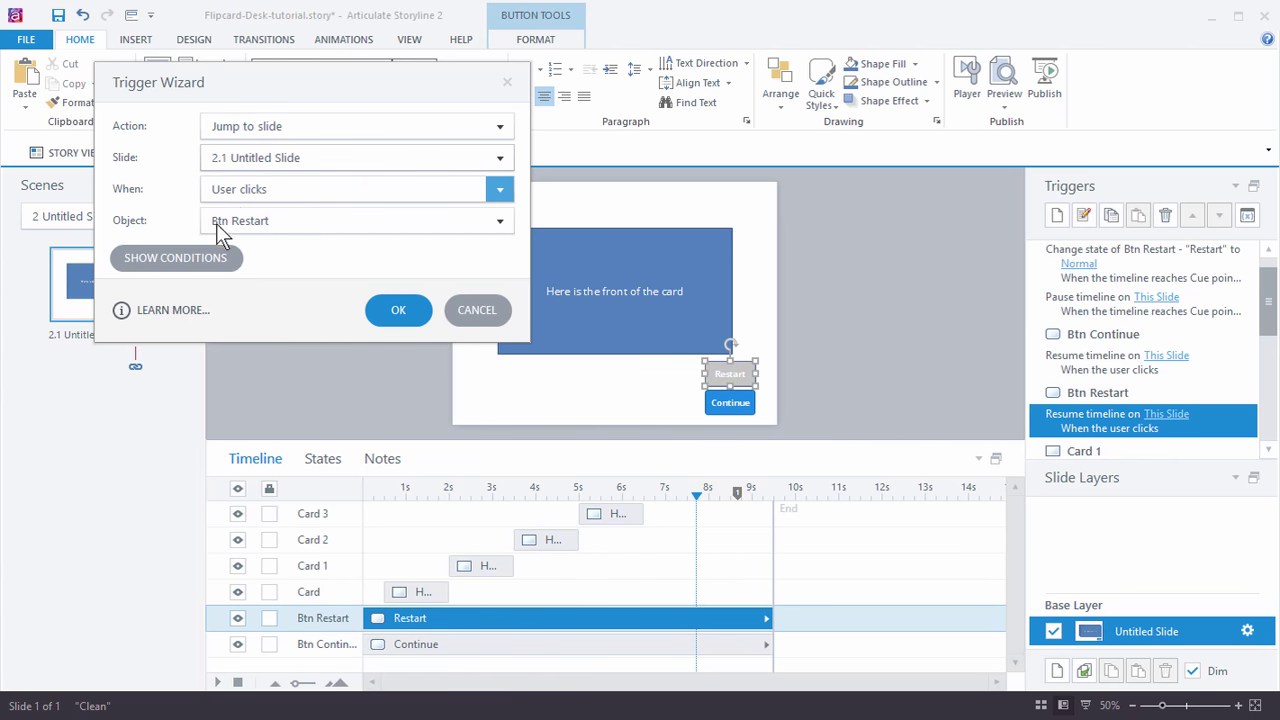
click(398, 313)
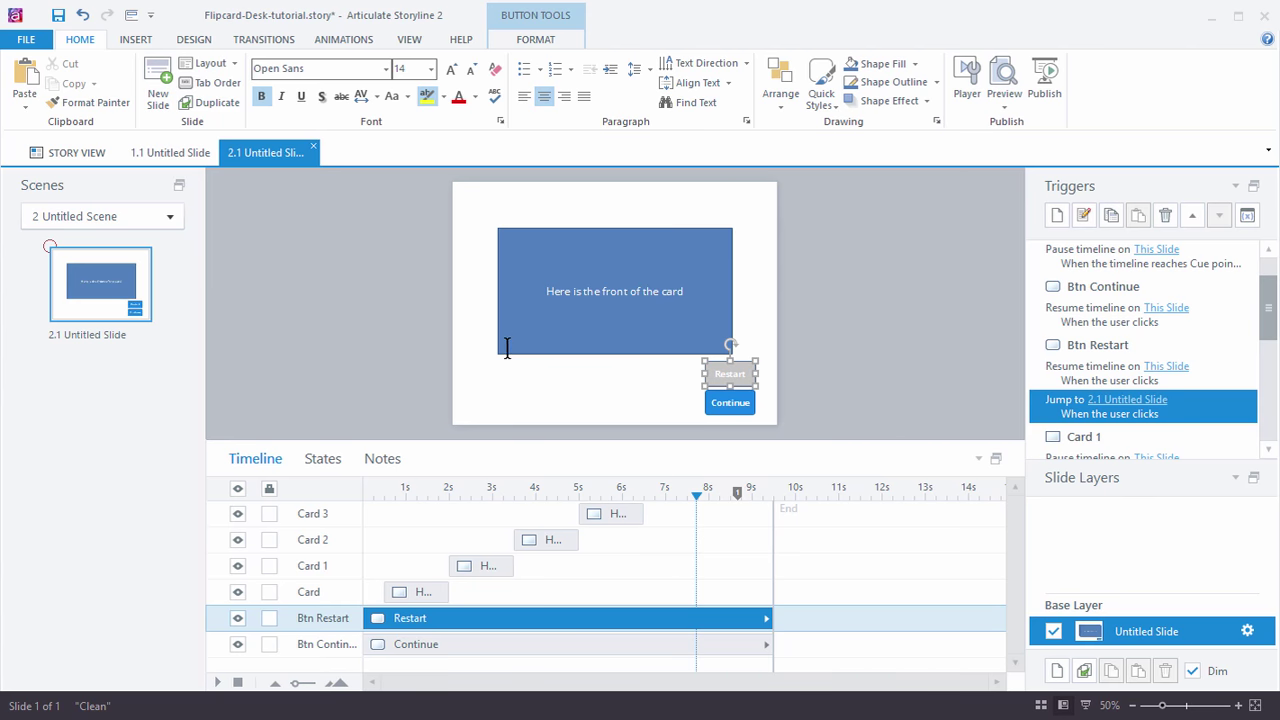
Step: Set the slide's revisiting property to Reset to initial state
click(1247, 632)
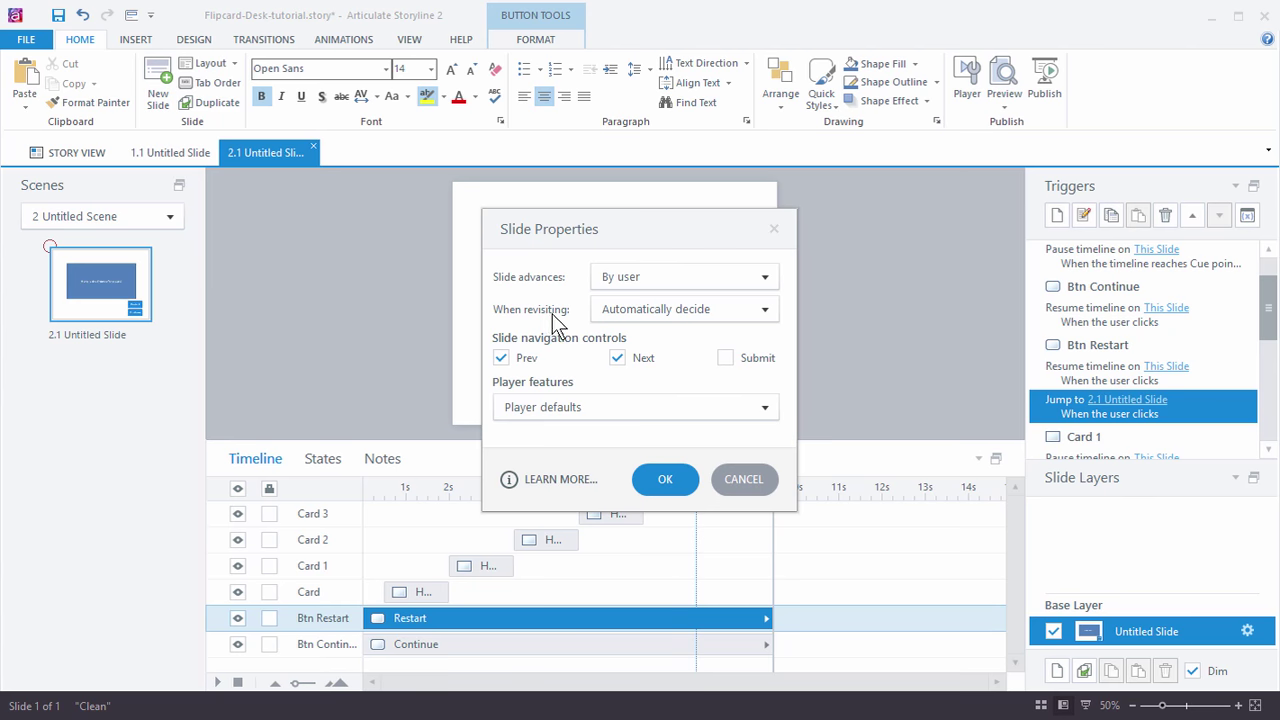
click(762, 313)
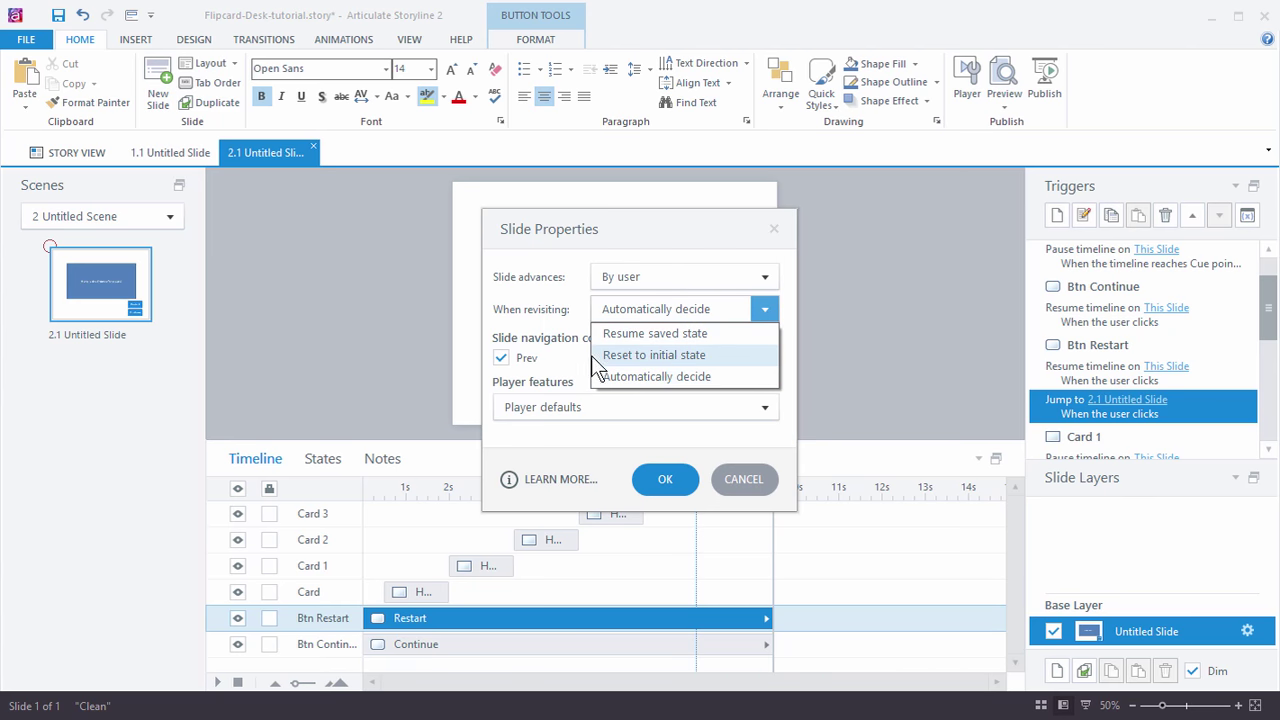
click(686, 358)
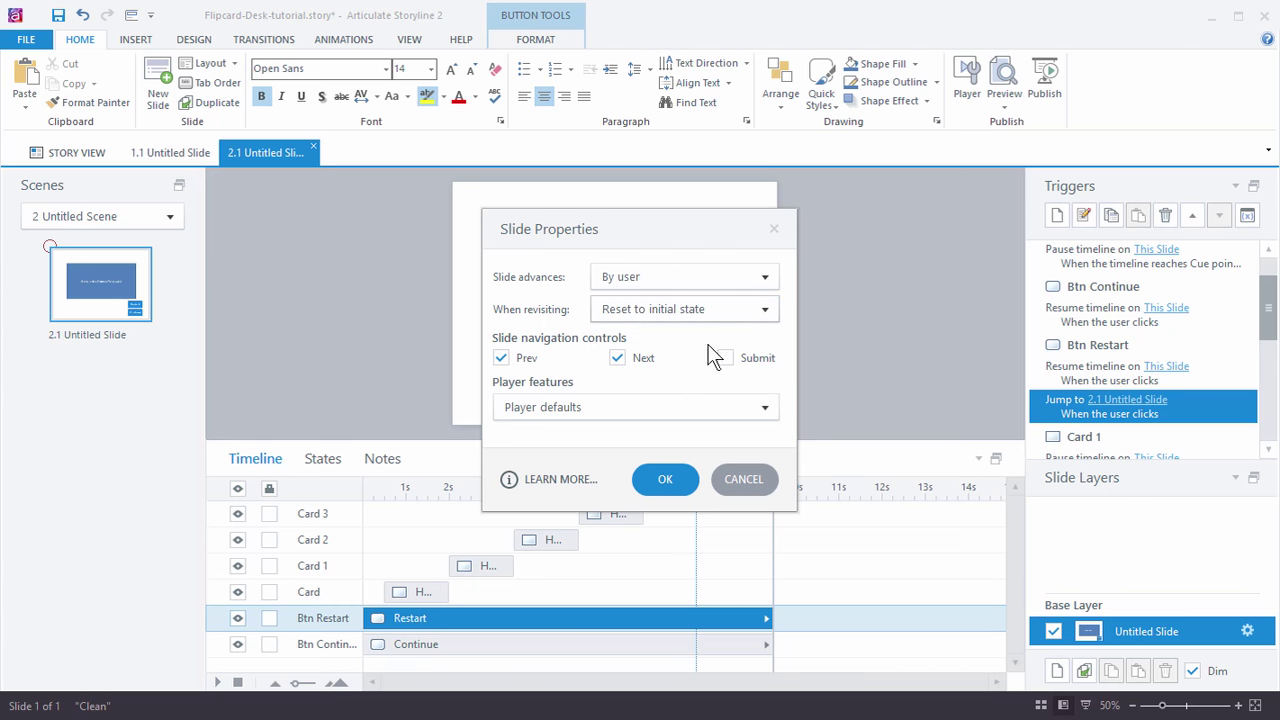
click(674, 477)
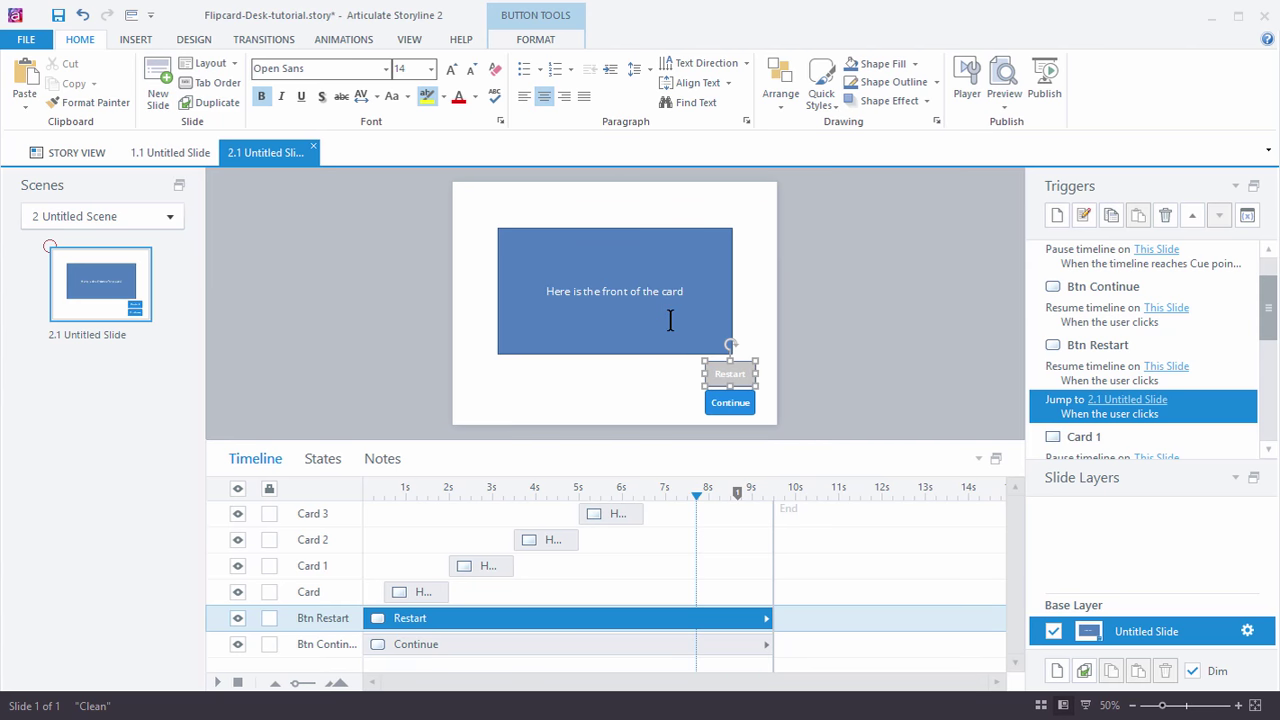